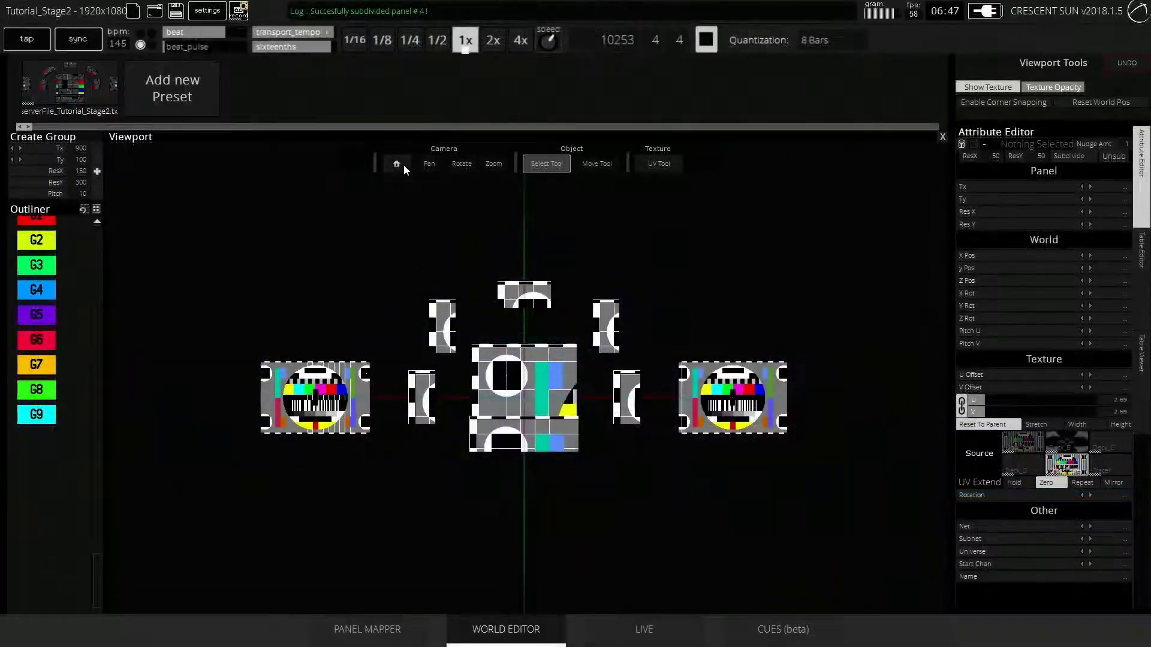
Inspect the input mapping options, including Learn KEY, for the camera tools, Select Tool, Move Tool and UV Tool.
right_click(403, 165)
click(380, 149)
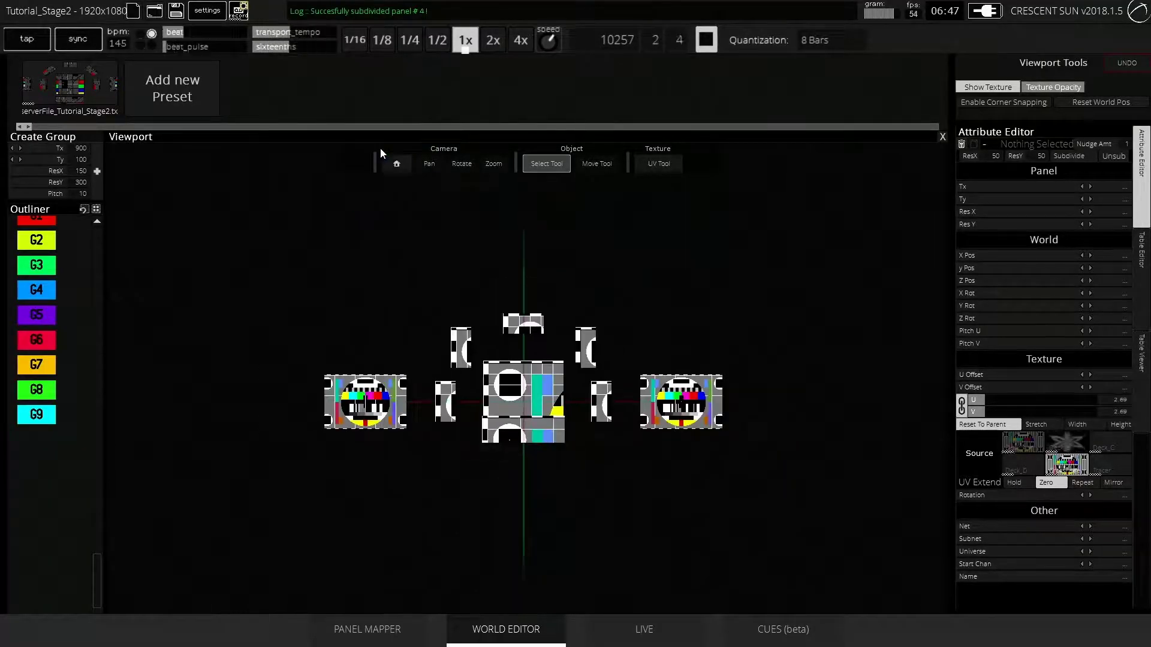
click(415, 151)
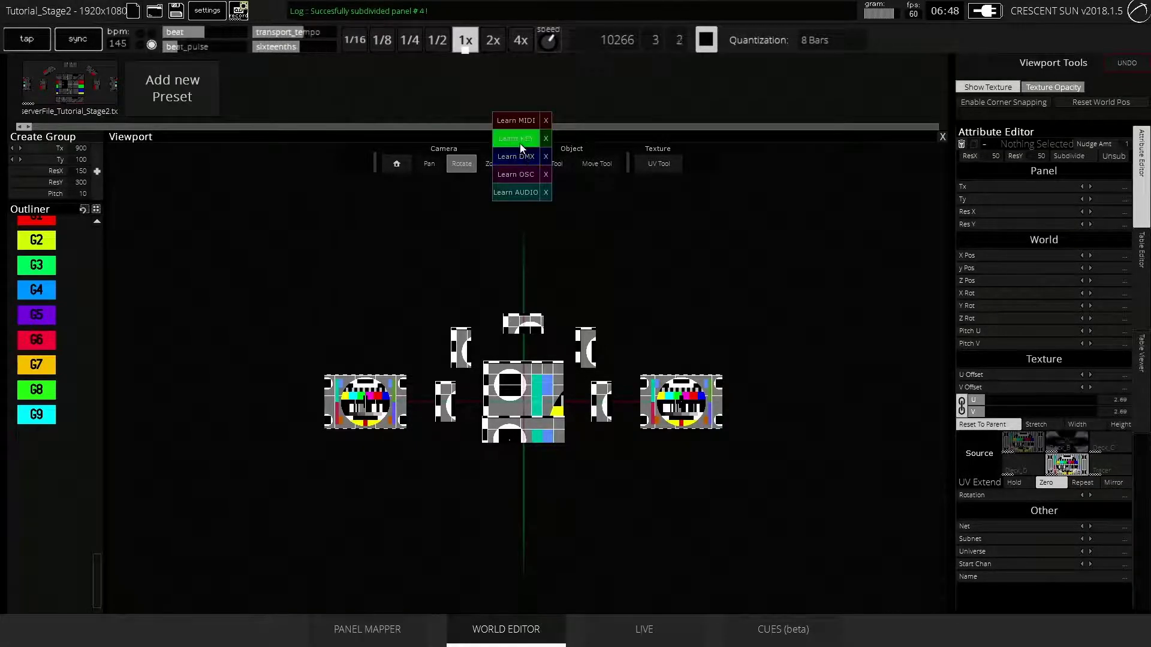
click(520, 141)
click(602, 172)
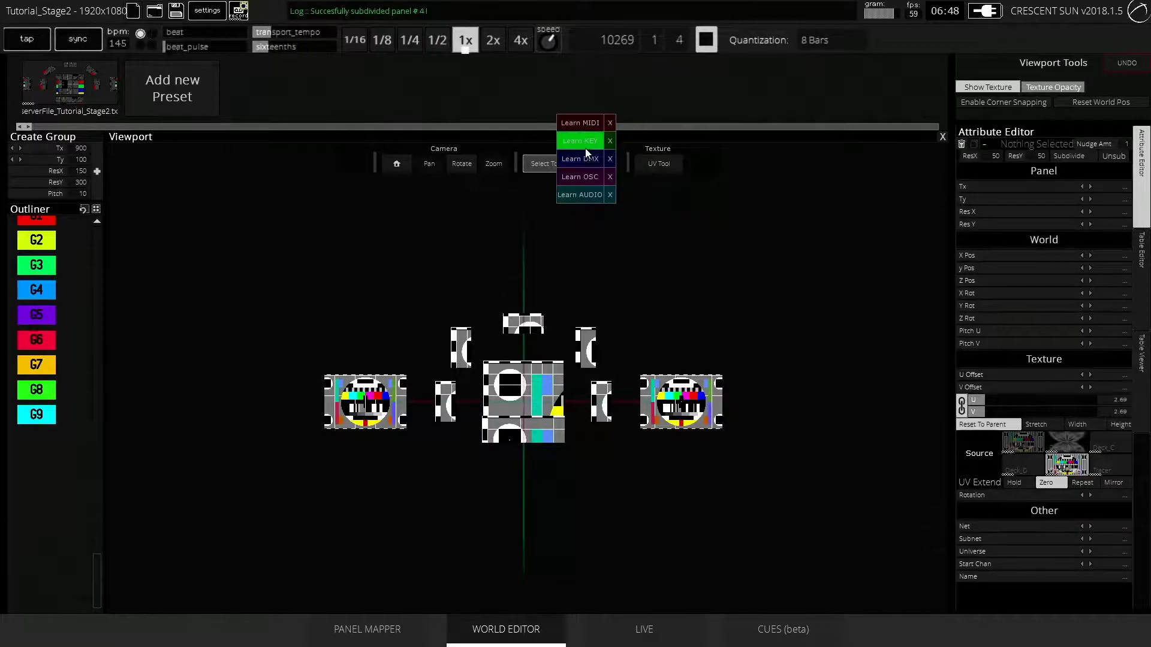
click(664, 167)
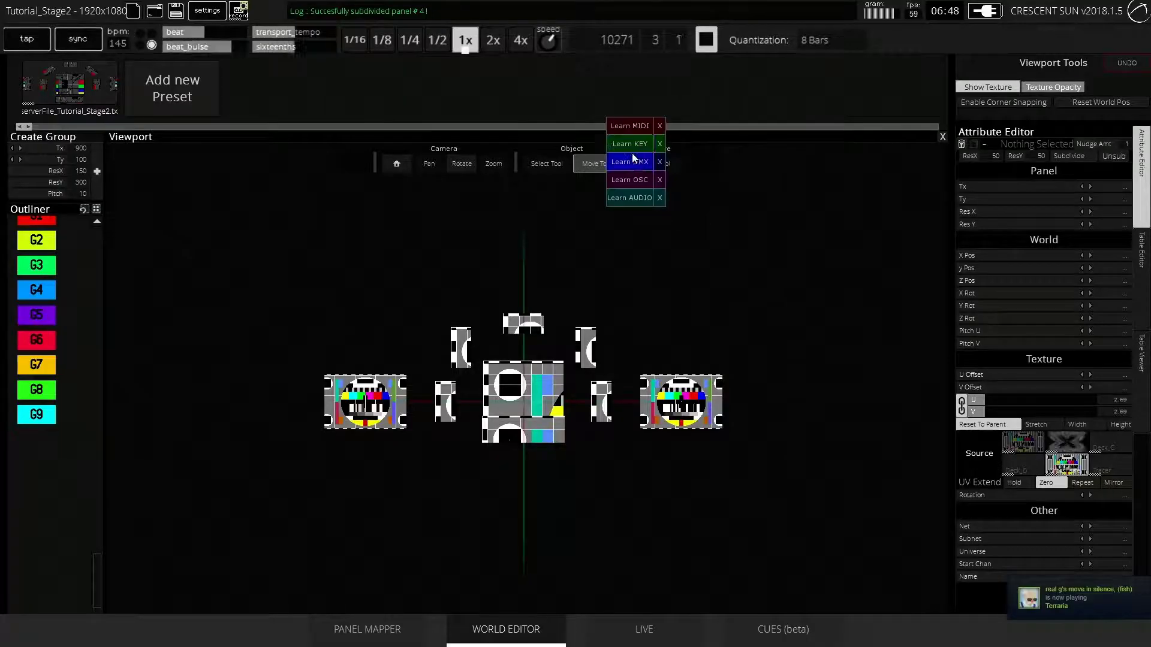
Rotate, zoom and pan the camera to examine the stage panels from different angles and distances.
drag(495, 206, 582, 393)
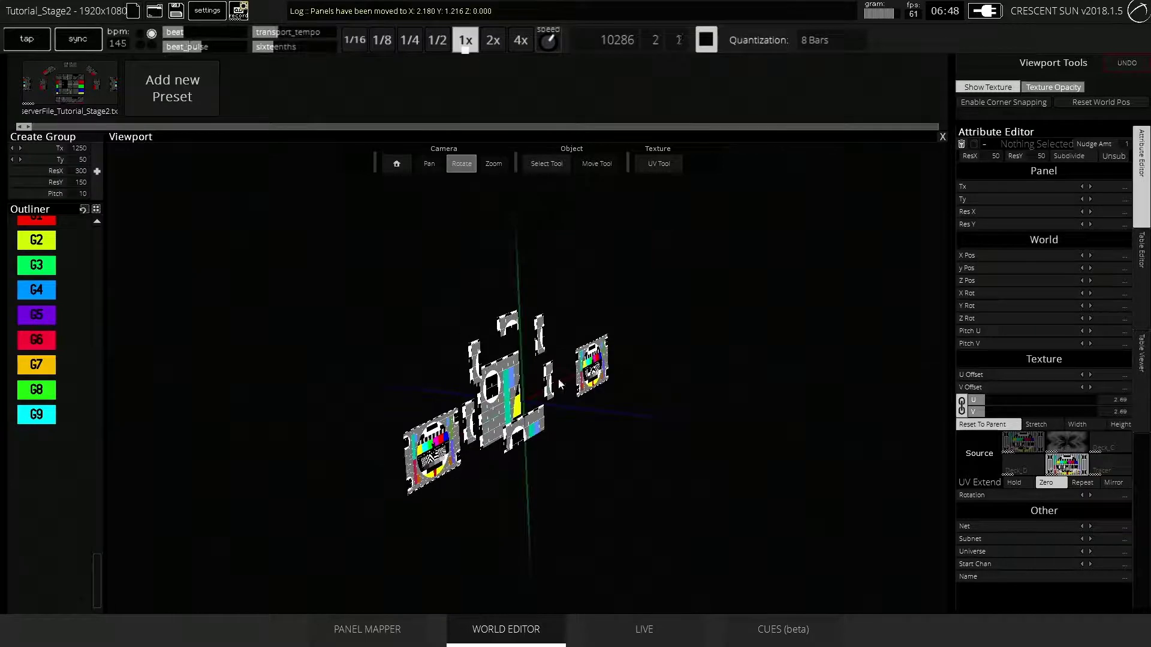
drag(440, 357, 521, 389)
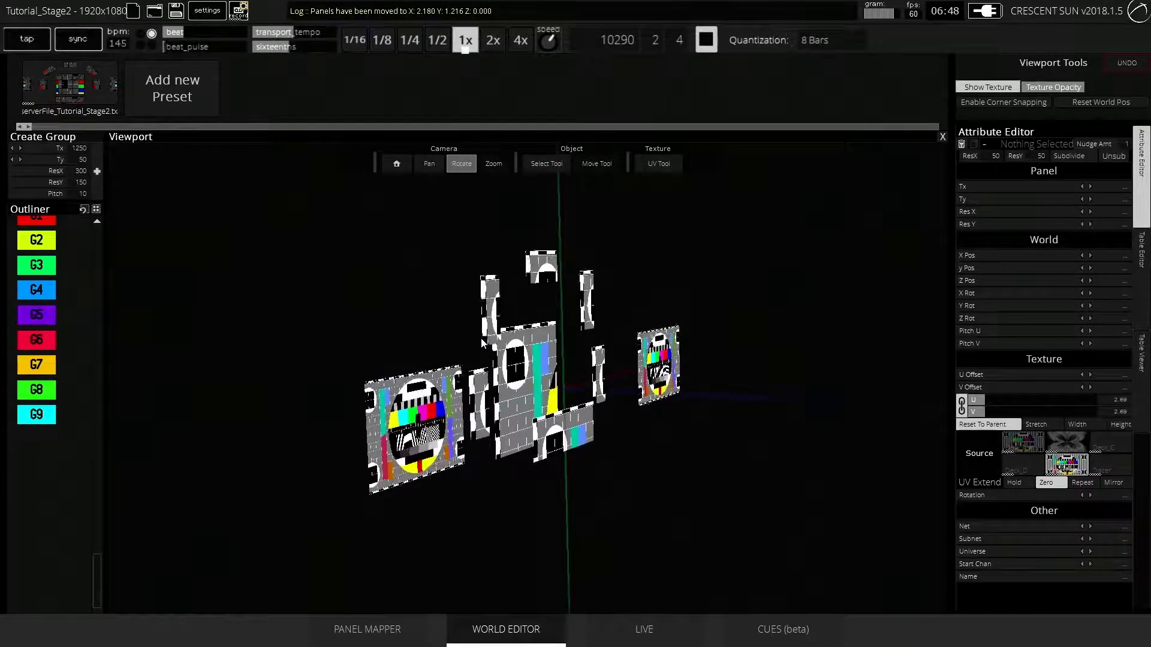
key(z)
drag(869, 316, 910, 290)
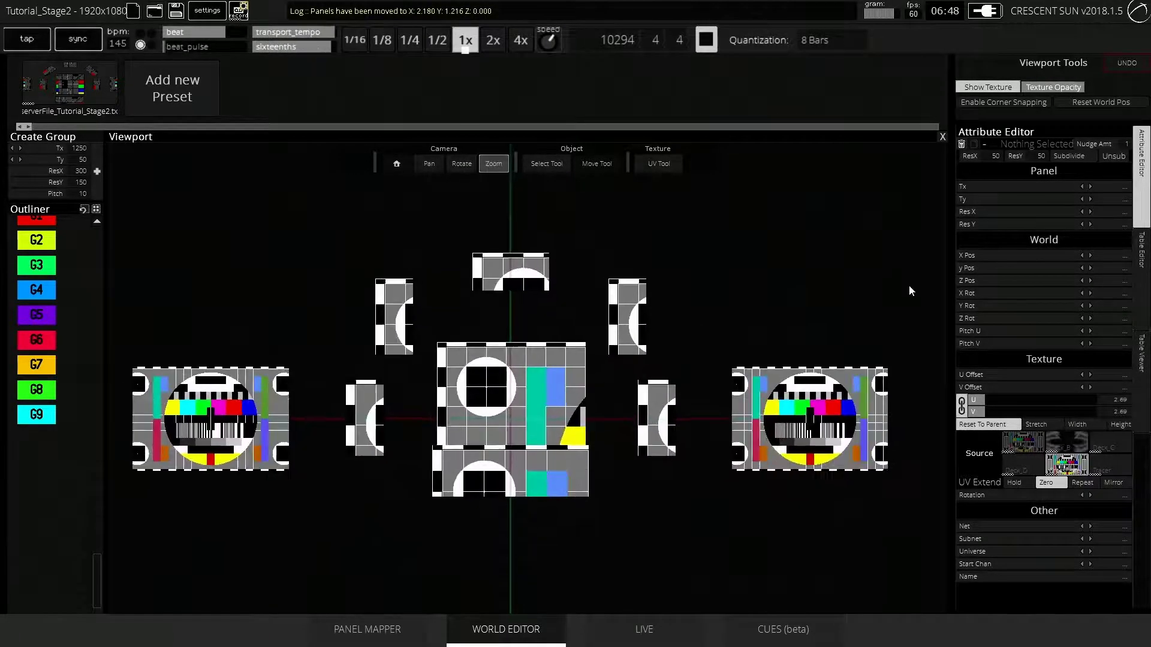
scroll(535, 456, down, 2)
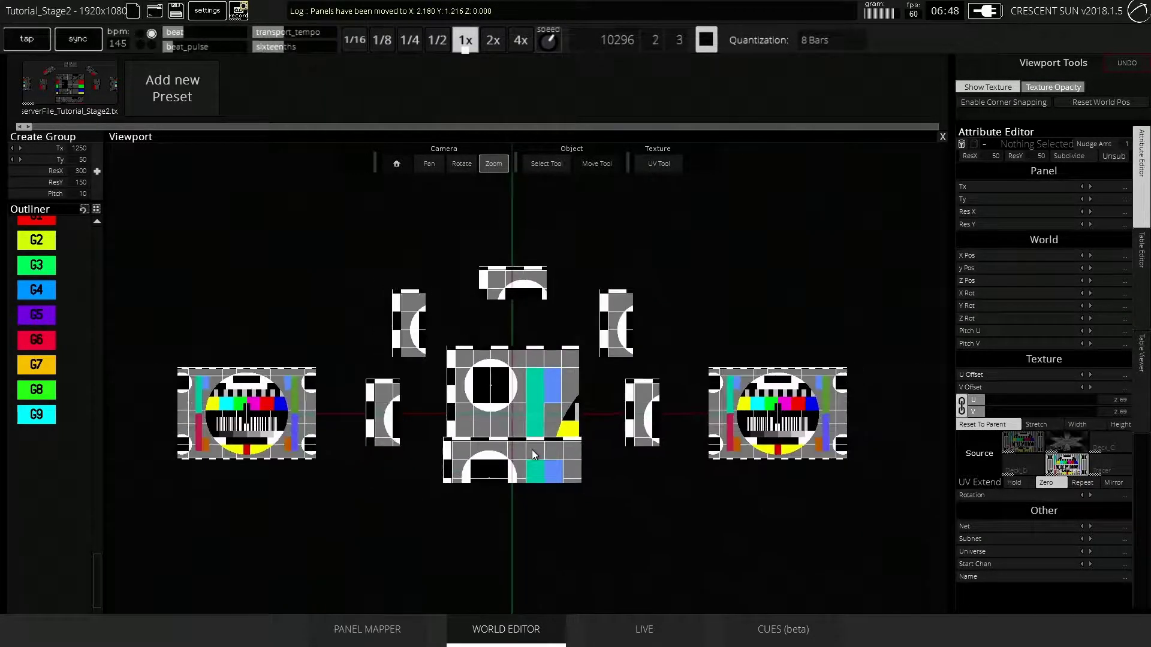
key(p)
drag(516, 372, 658, 455)
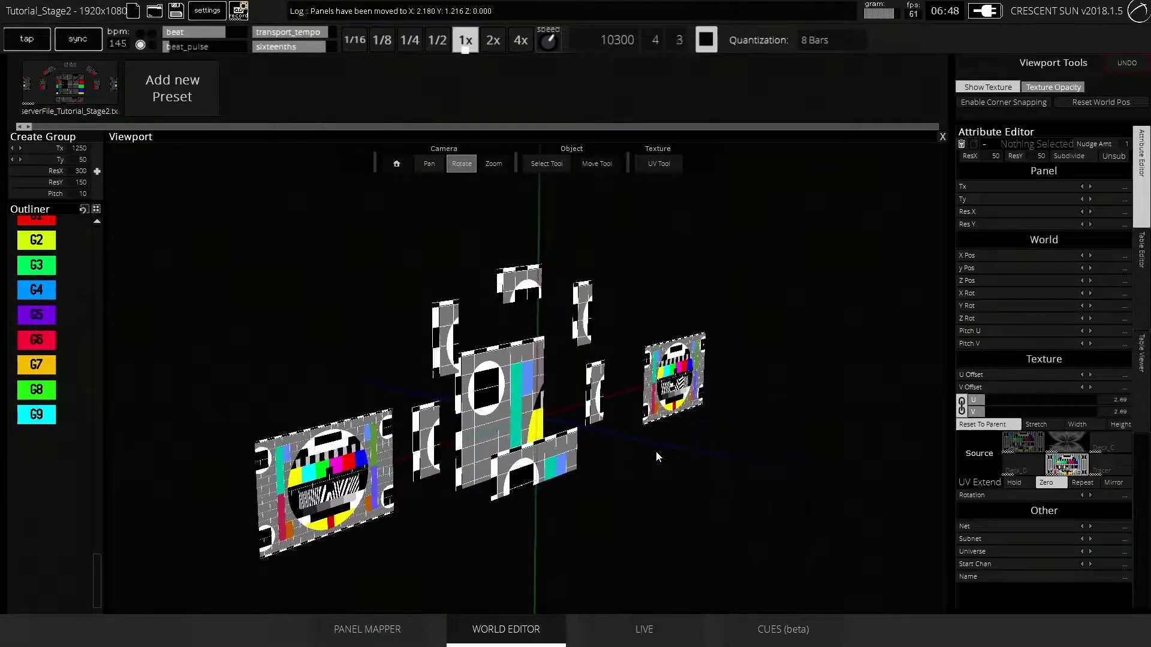
Toggle the Display Axis option in the World View settings.
click(208, 11)
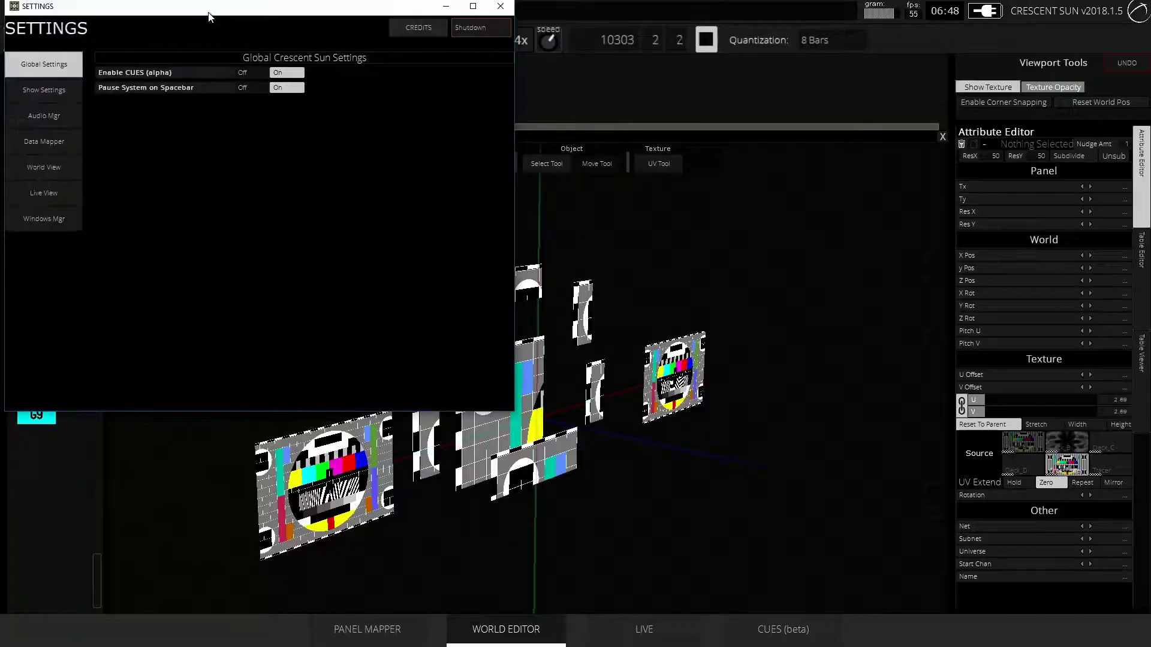
click(38, 170)
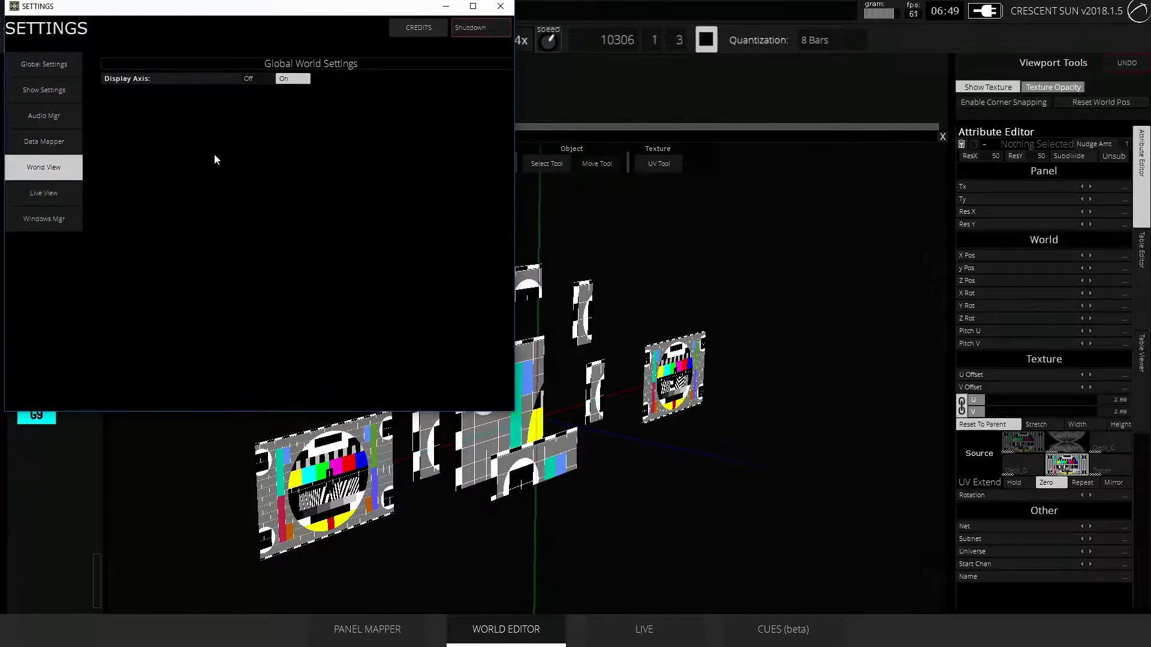
click(263, 77)
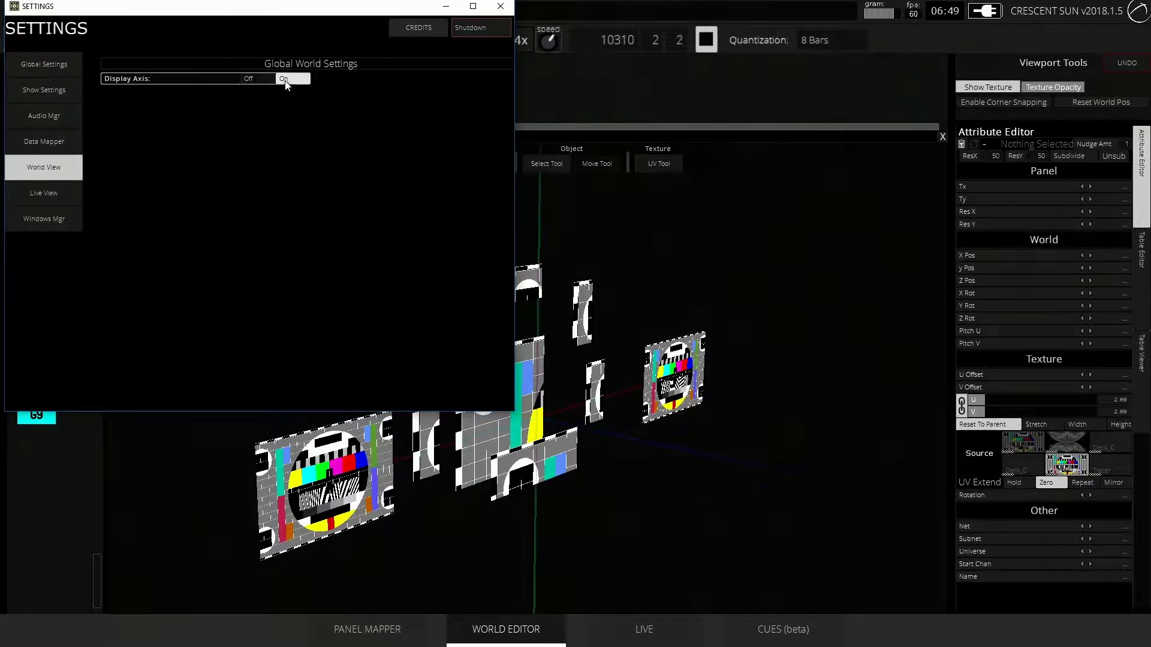
click(629, 218)
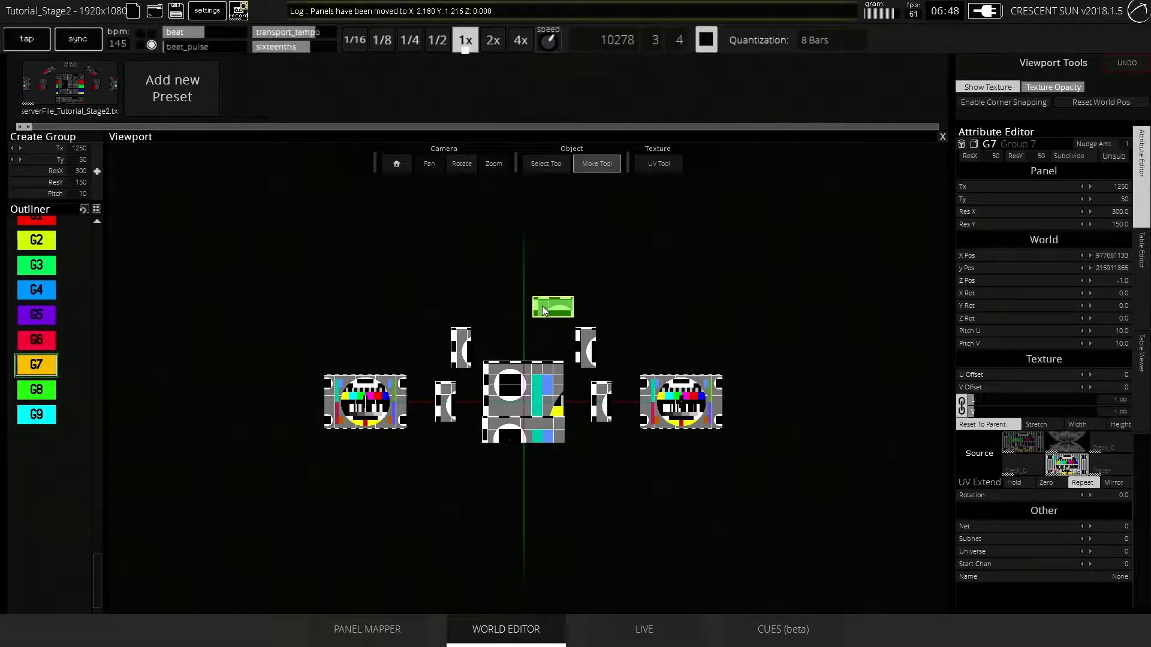
Undo the last move of the upper centre panel G7 and activate the Select Tool.
click(1118, 70)
scroll(789, 285, up, 3)
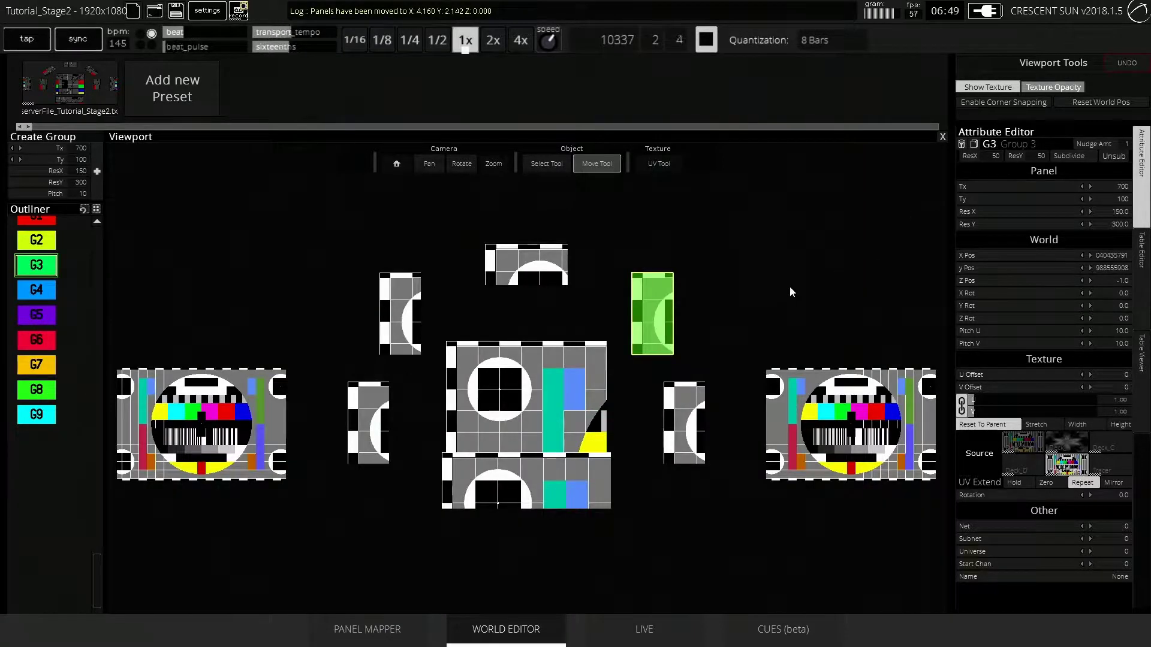
key(q)
click(522, 270)
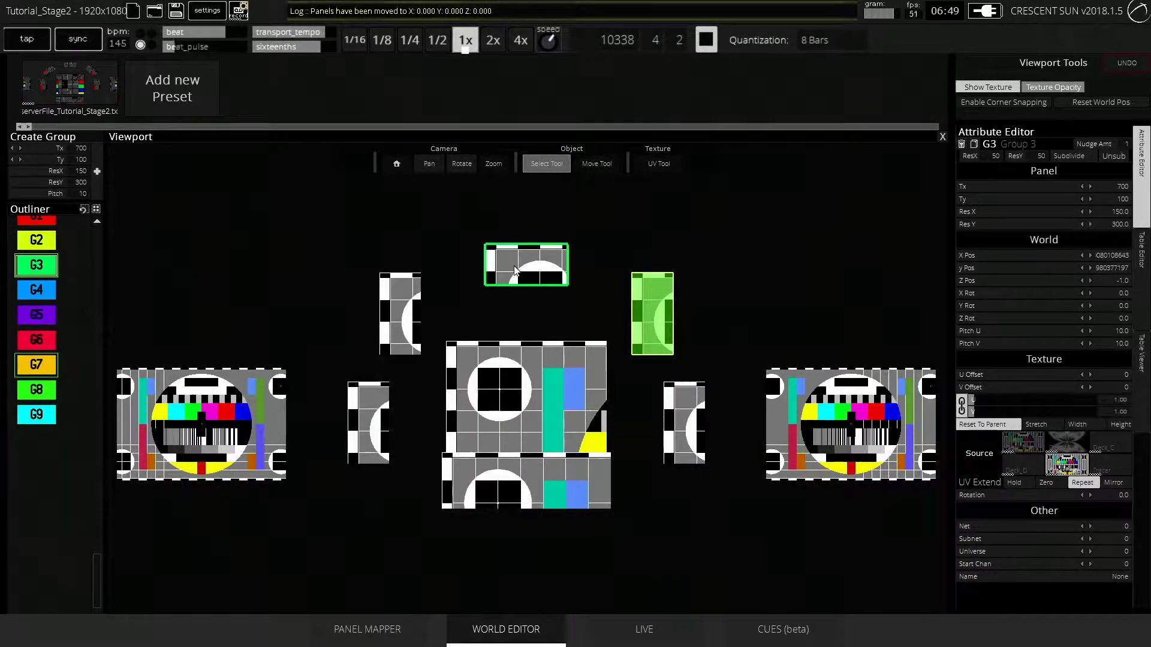
Try resetting the world position of group G8 and setting its X Pos and Y Pos to 0.
click(514, 391)
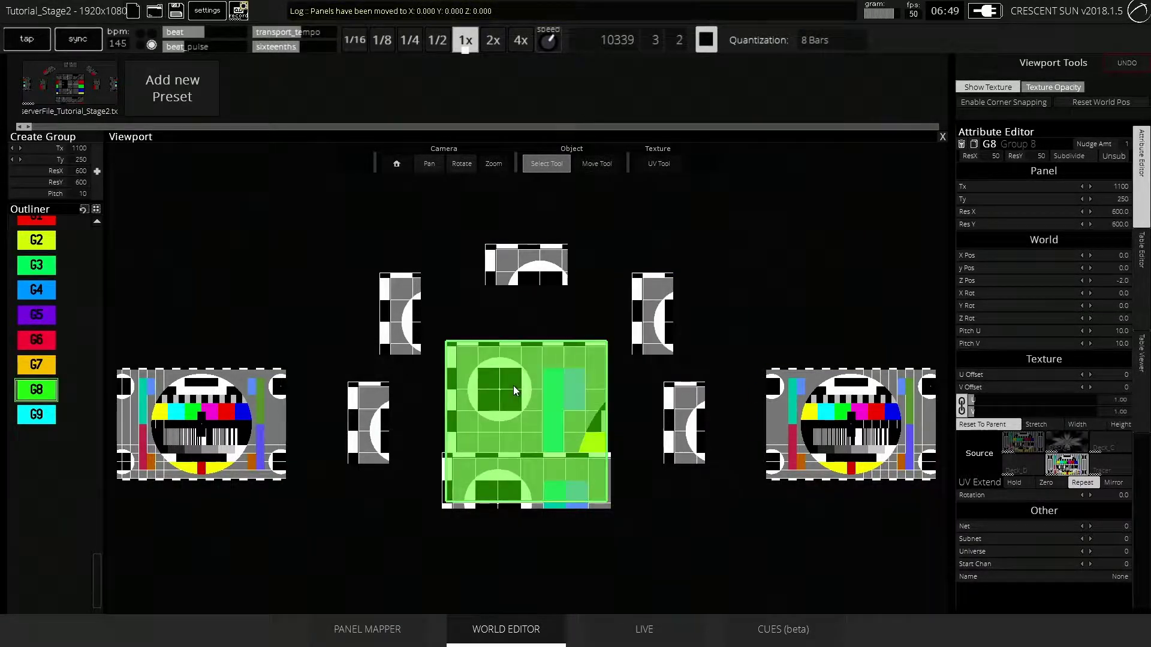
click(1079, 105)
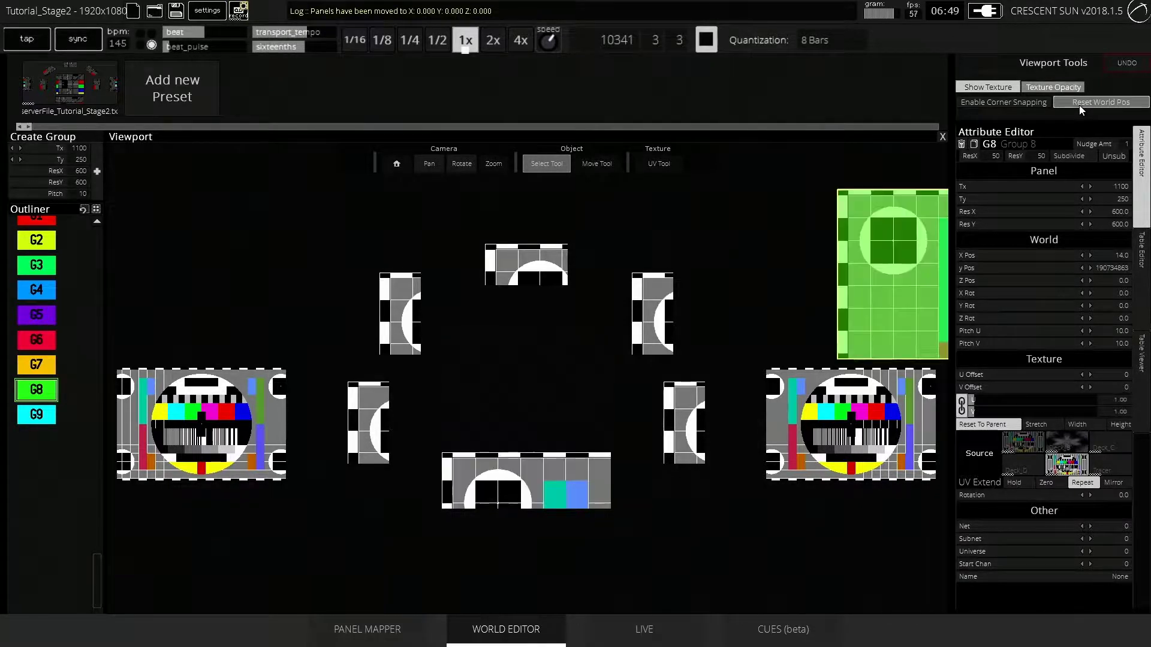
click(1117, 255)
text(0)
key(Return)
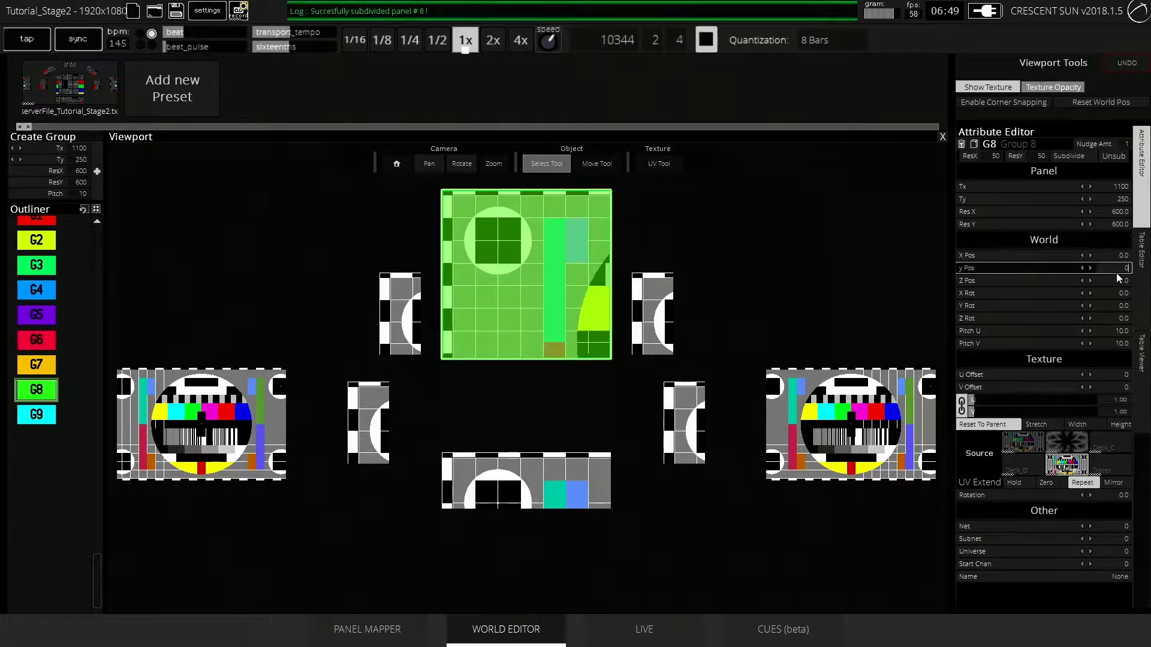
key(ctrl+z)
key(ctrl+z)
Try X Rot 15 and Y Rot 25 on group G3, set Z Rot to 45, and return X and Y to 0.
drag(1091, 292, 1106, 297)
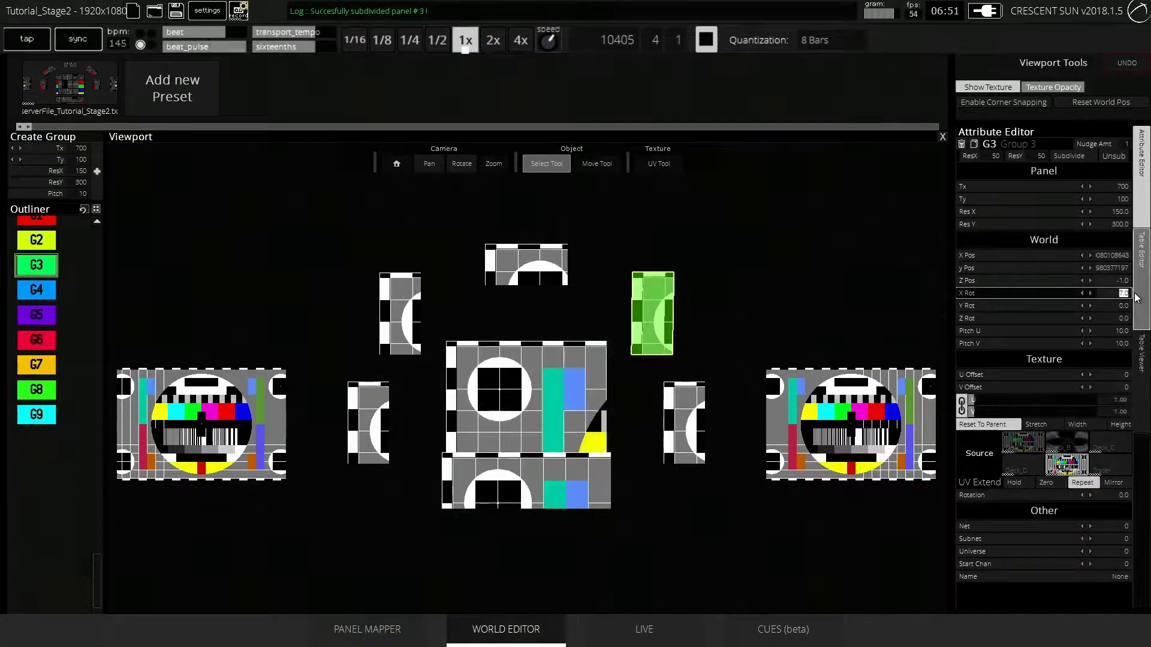
click(1123, 306)
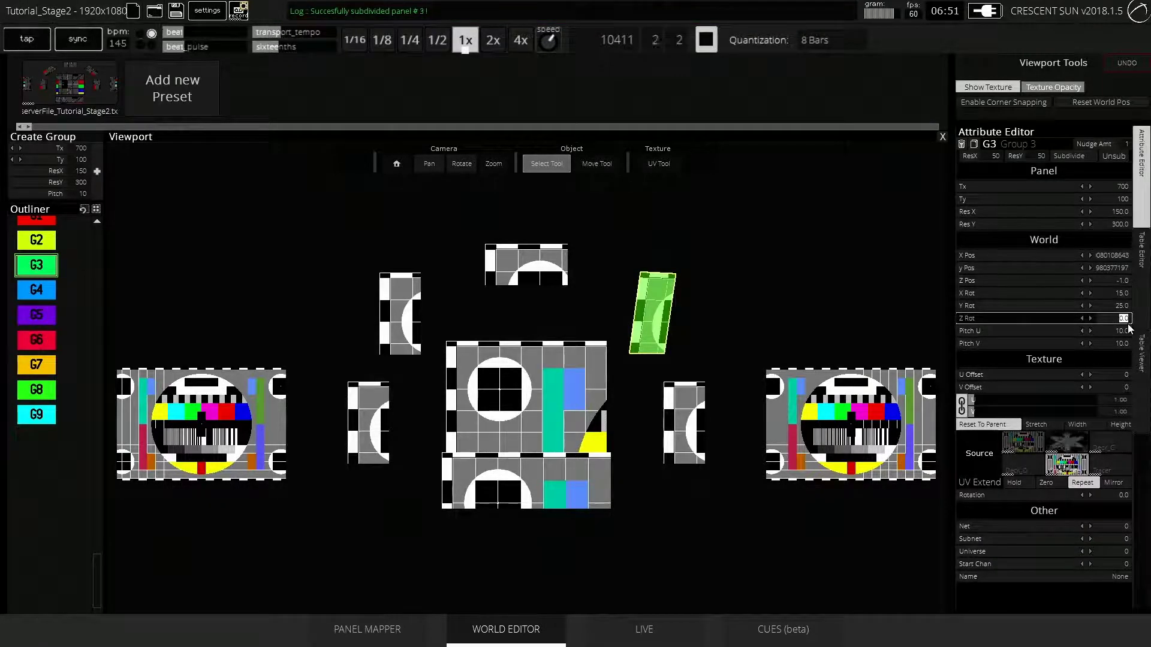
click(1123, 294)
text(0)
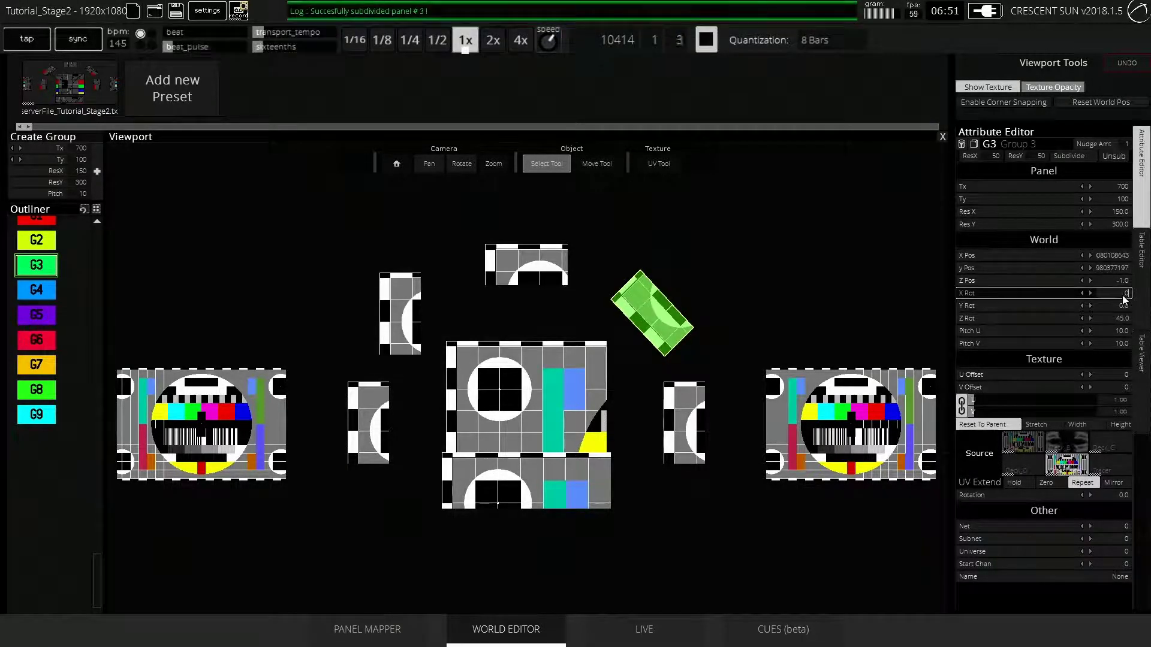
Rotate group G4 about Z to mirror group G3, and set G3's texture rotation to -45.
click(401, 318)
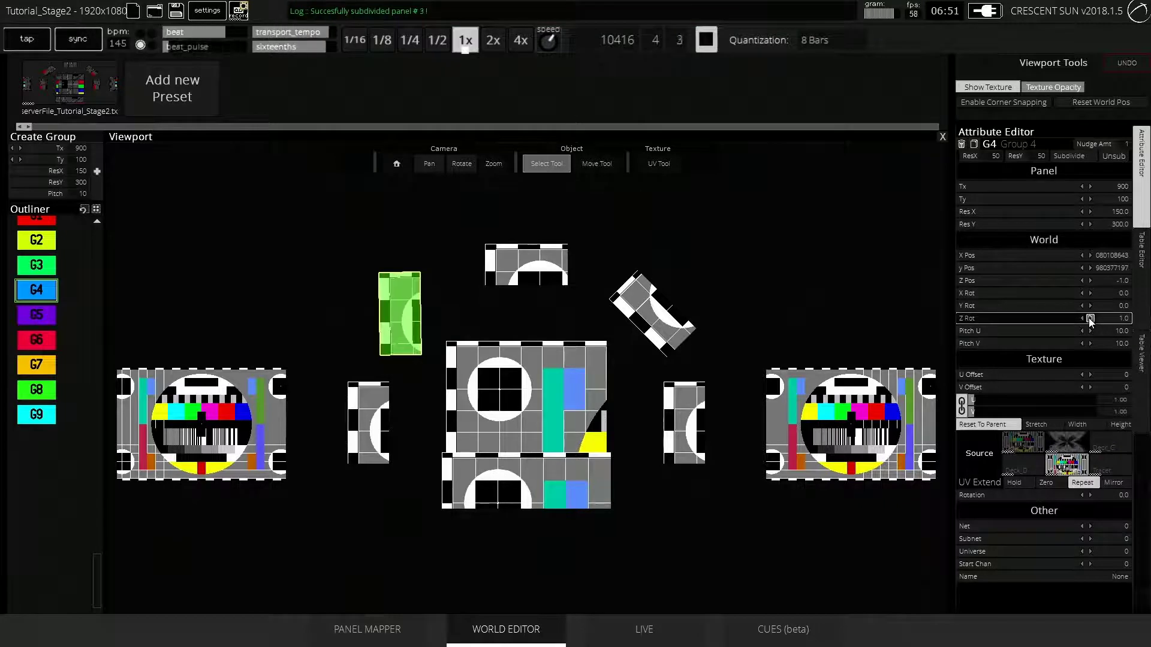
key(Return)
click(657, 309)
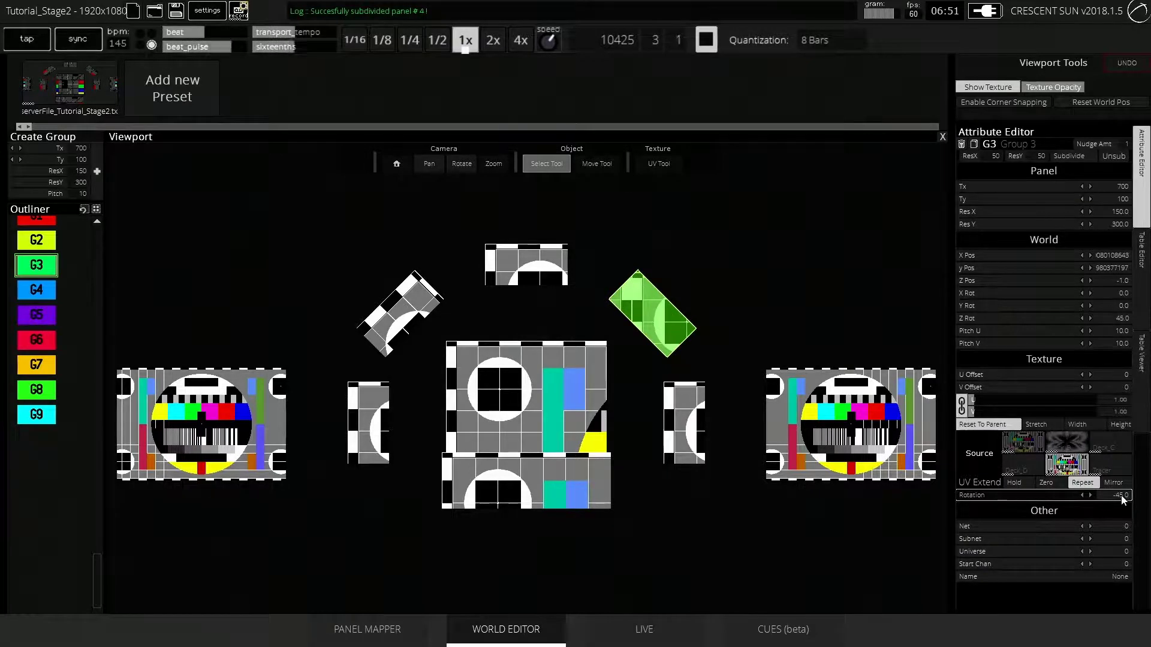
click(400, 304)
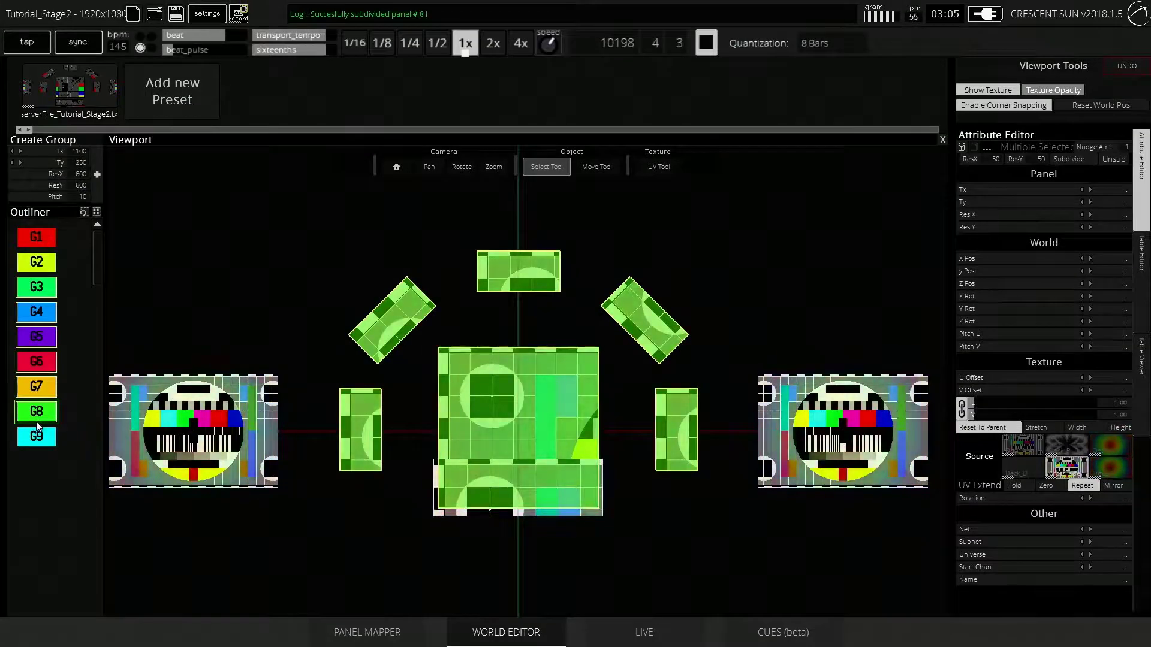
Enlarge and position the shared texture of groups G3 to G9 with the UV Tool so it spans all their panels.
click(657, 167)
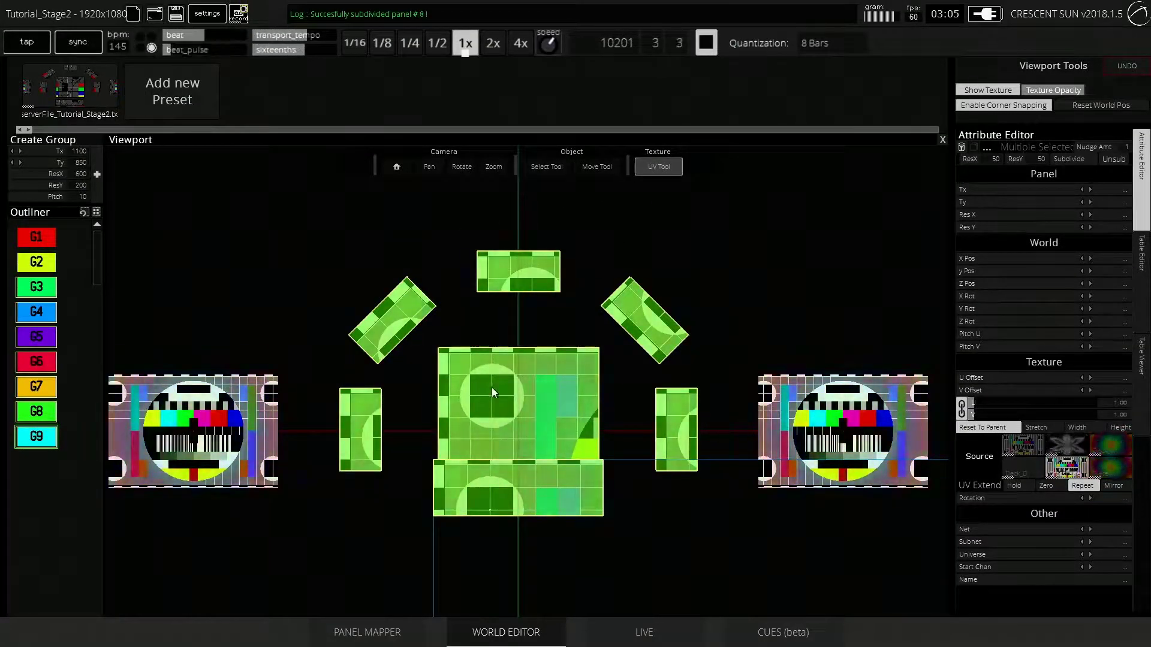
mouse_move(306, 225)
mouse_down()
mouse_move(397, 358)
mouse_move(301, 243)
mouse_move(302, 211)
mouse_move(330, 223)
mouse_move(302, 244)
mouse_up()
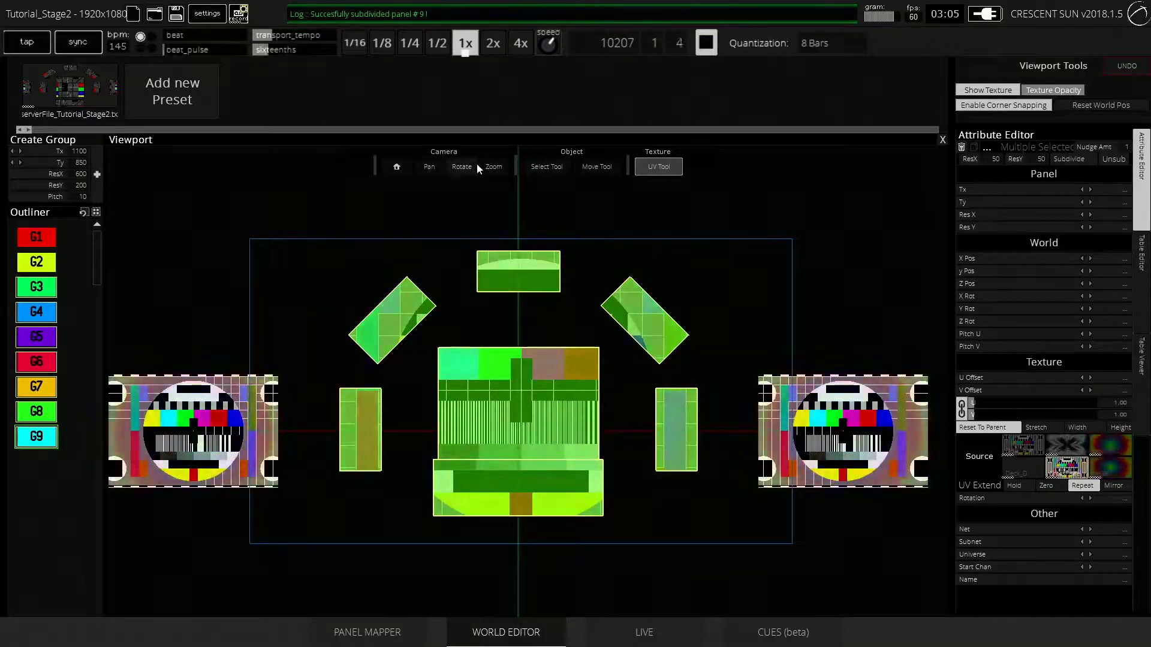
click(536, 167)
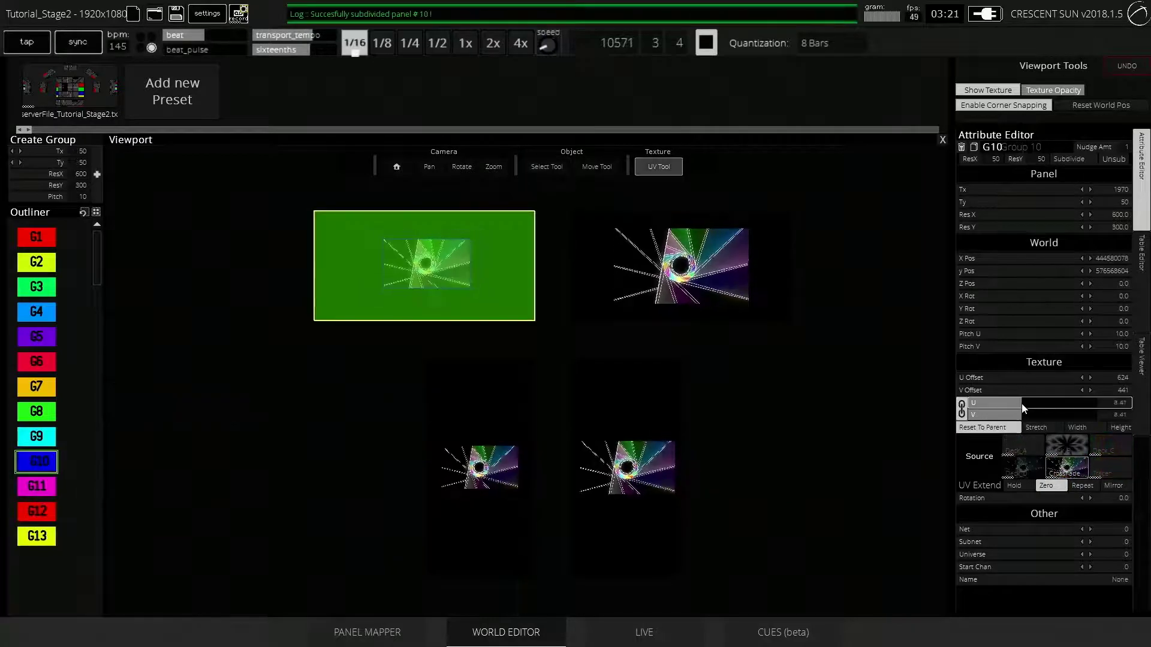
Stretch the textures of the two upper panels, groups G10 and G11, to fill them.
click(545, 167)
click(459, 261)
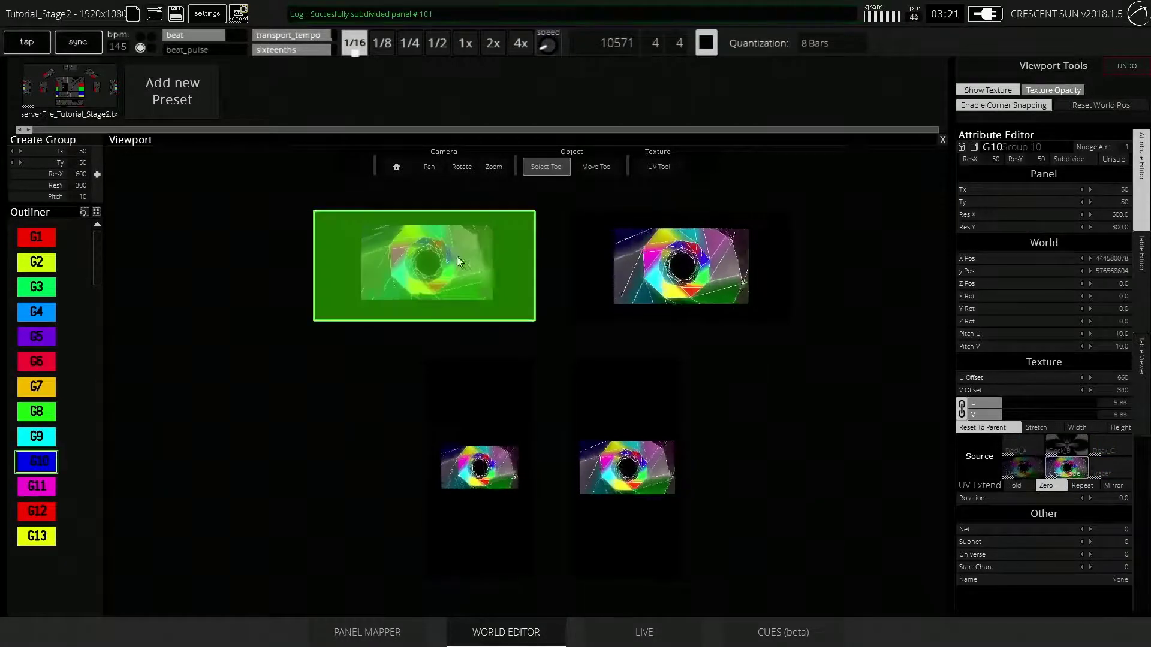
click(1062, 429)
click(675, 264)
click(672, 257)
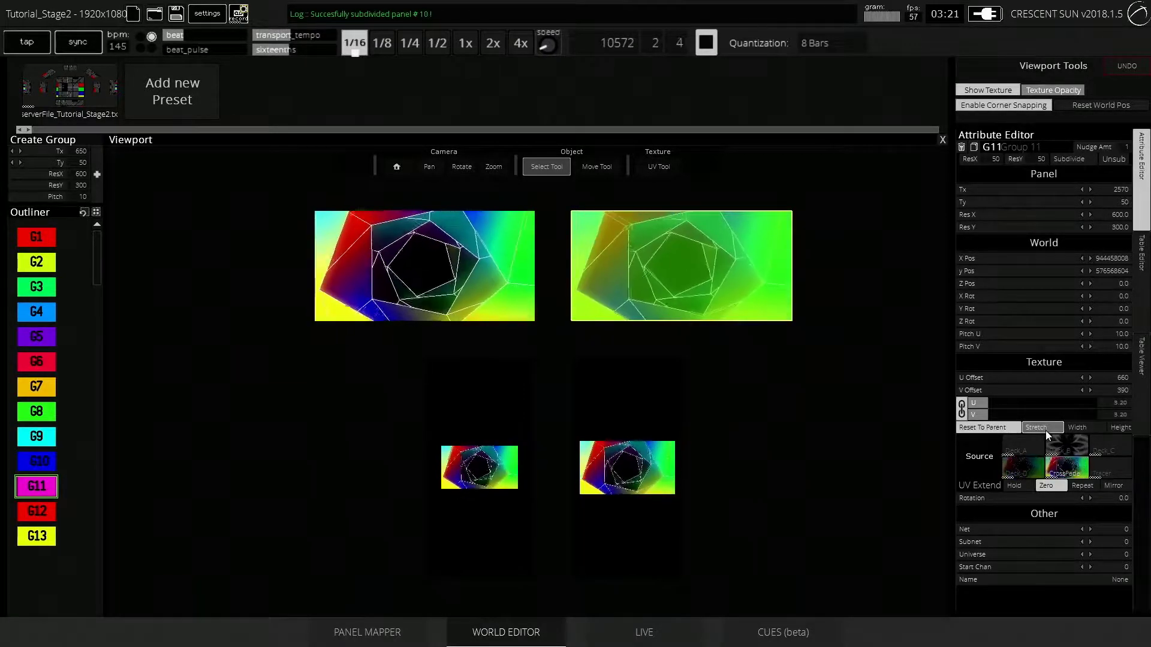
Stretch the textures of the two tall lower panels, groups G12 and G13, to fill them.
click(503, 423)
click(502, 423)
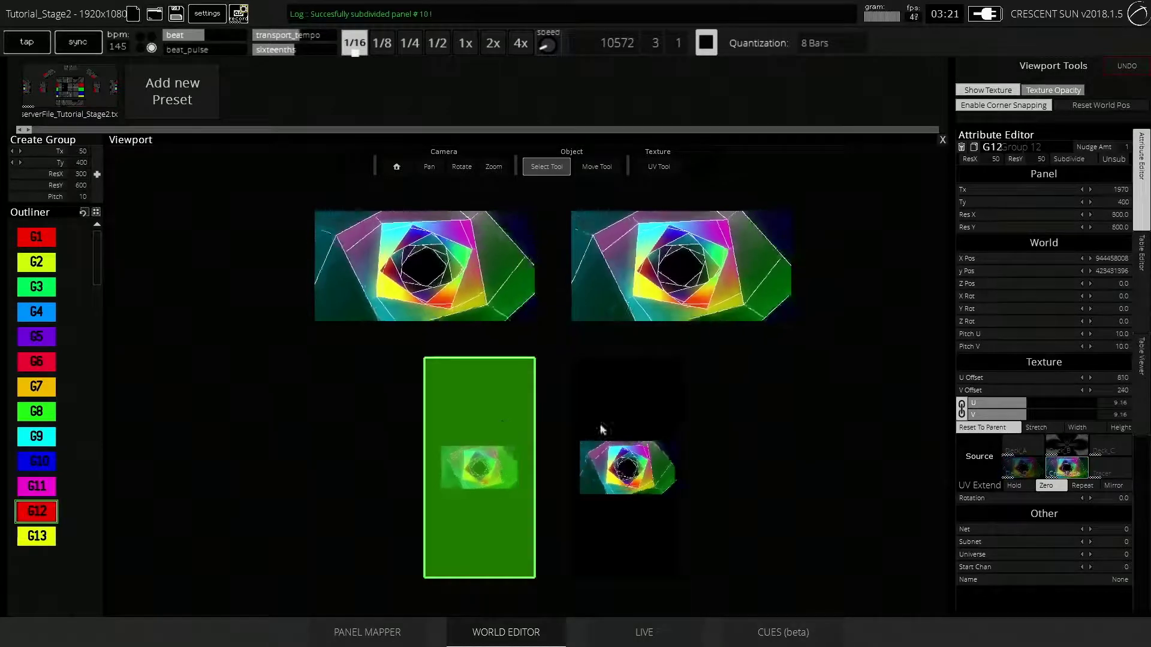
click(1036, 427)
click(642, 430)
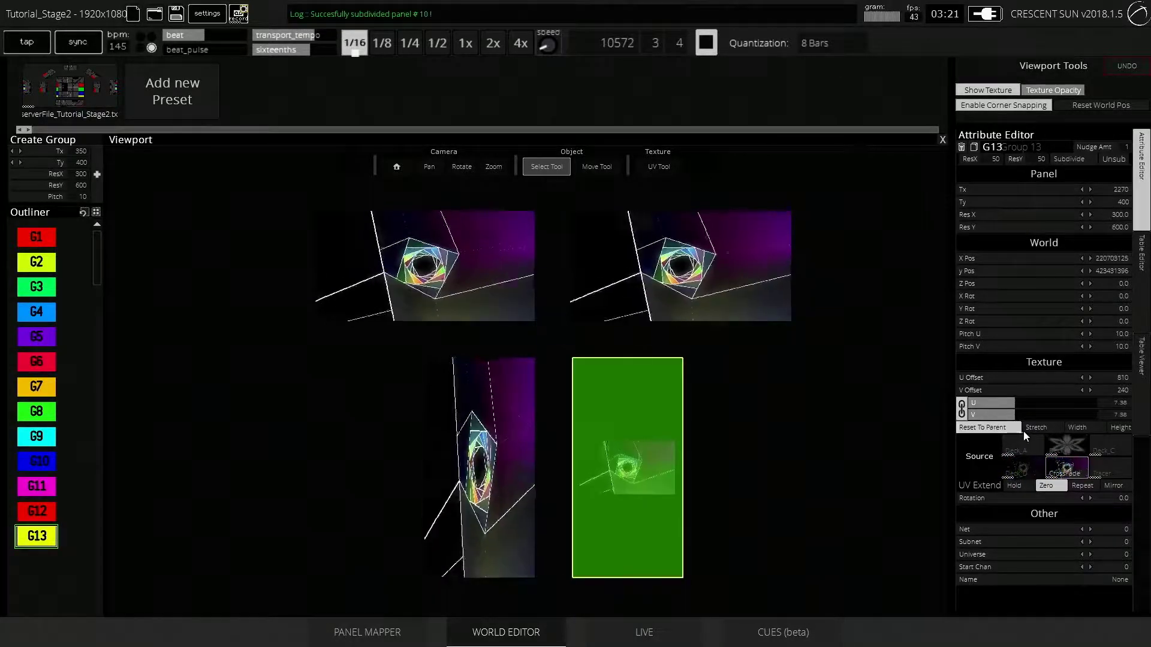
click(1037, 429)
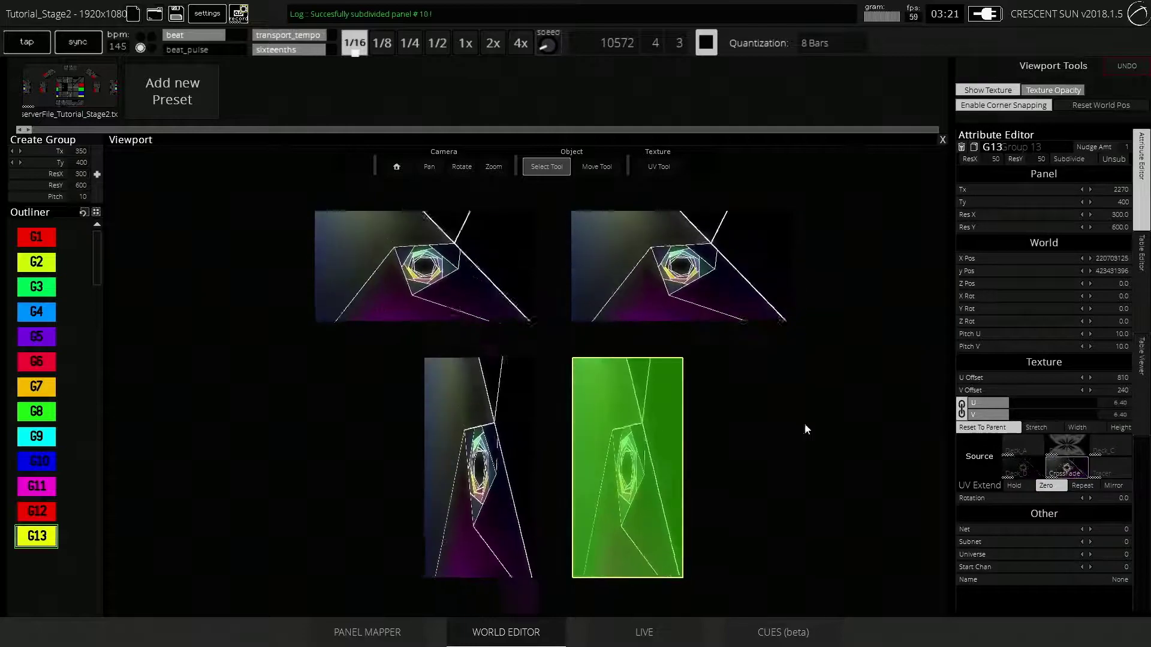
Fit the textures of the upper panel G10 and the lower panel G12 to their panel widths.
click(438, 280)
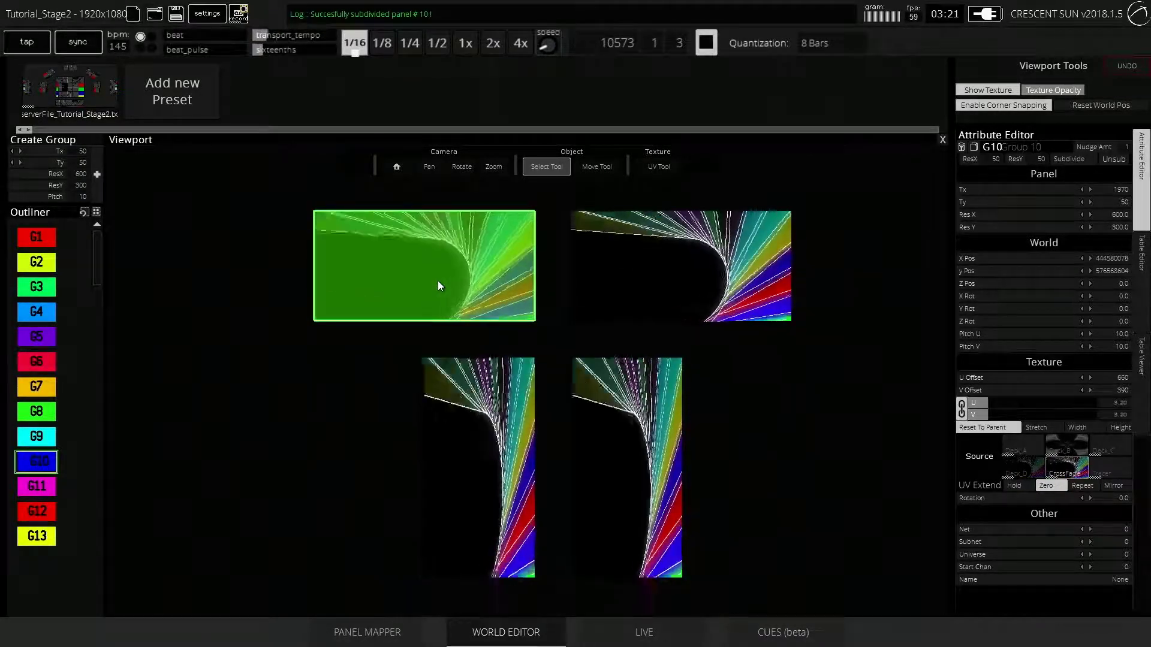
click(222, 324)
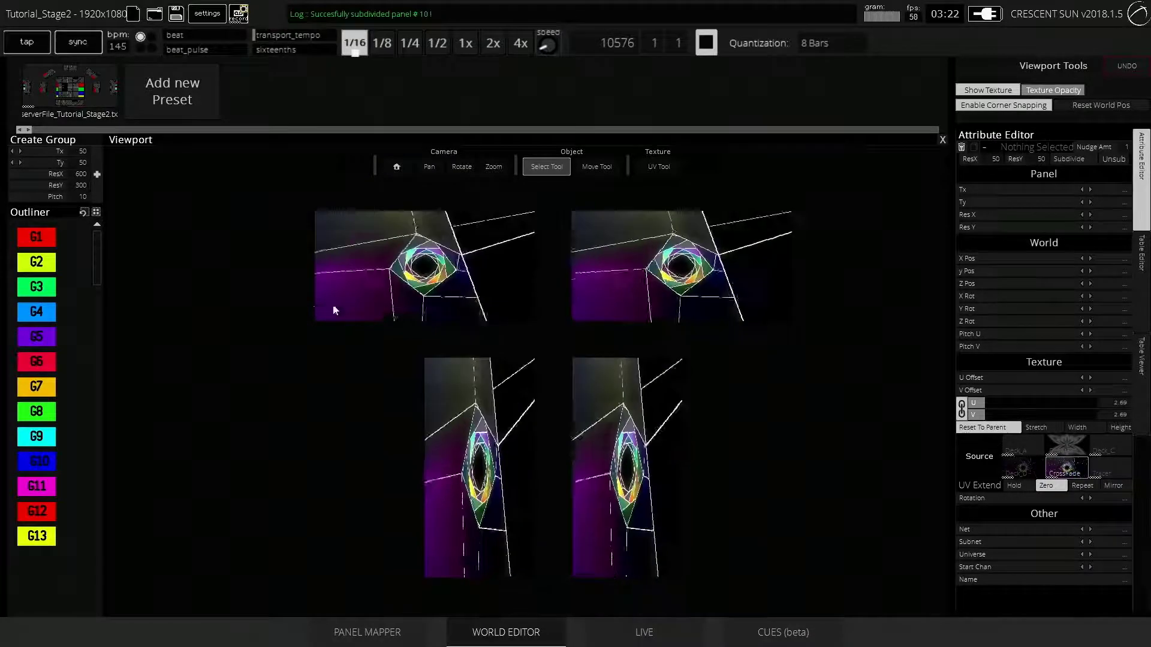
click(342, 304)
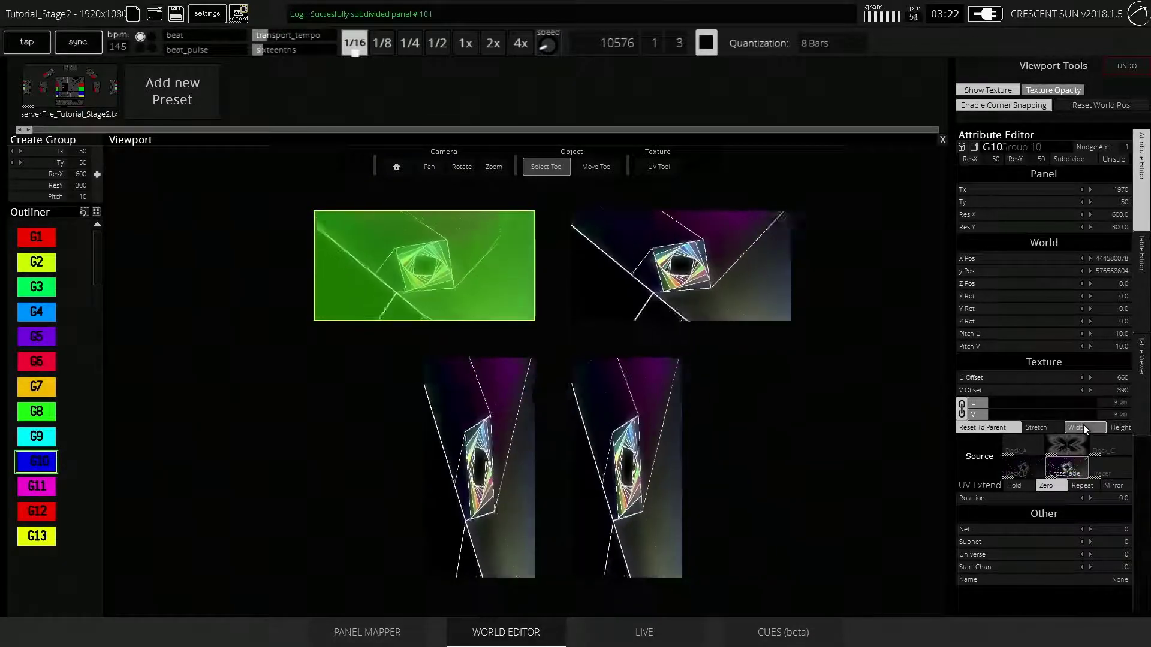
click(482, 395)
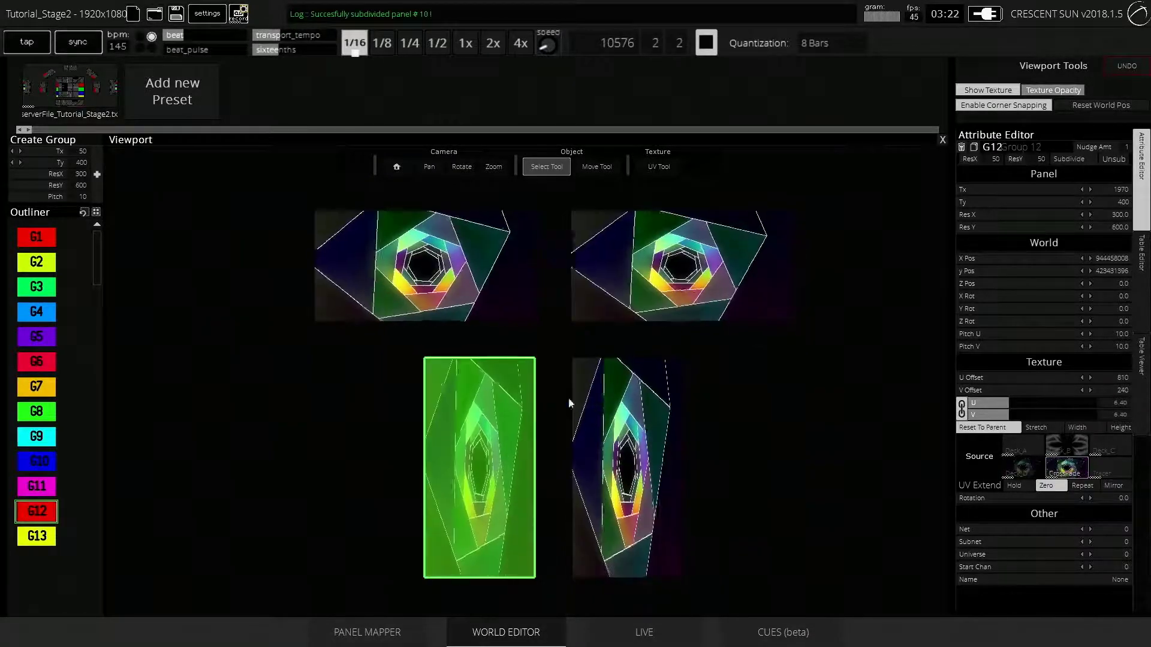
click(1095, 426)
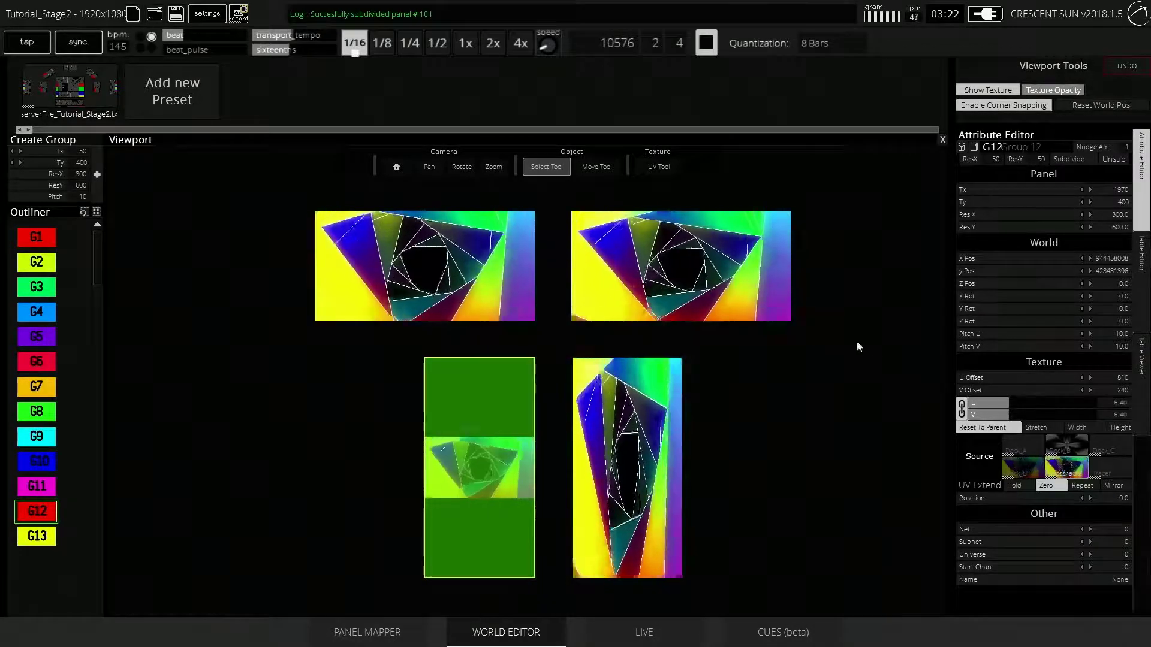
Fit the textures of the upper panel G11 and the lower panel G13 to their panel heights.
click(695, 299)
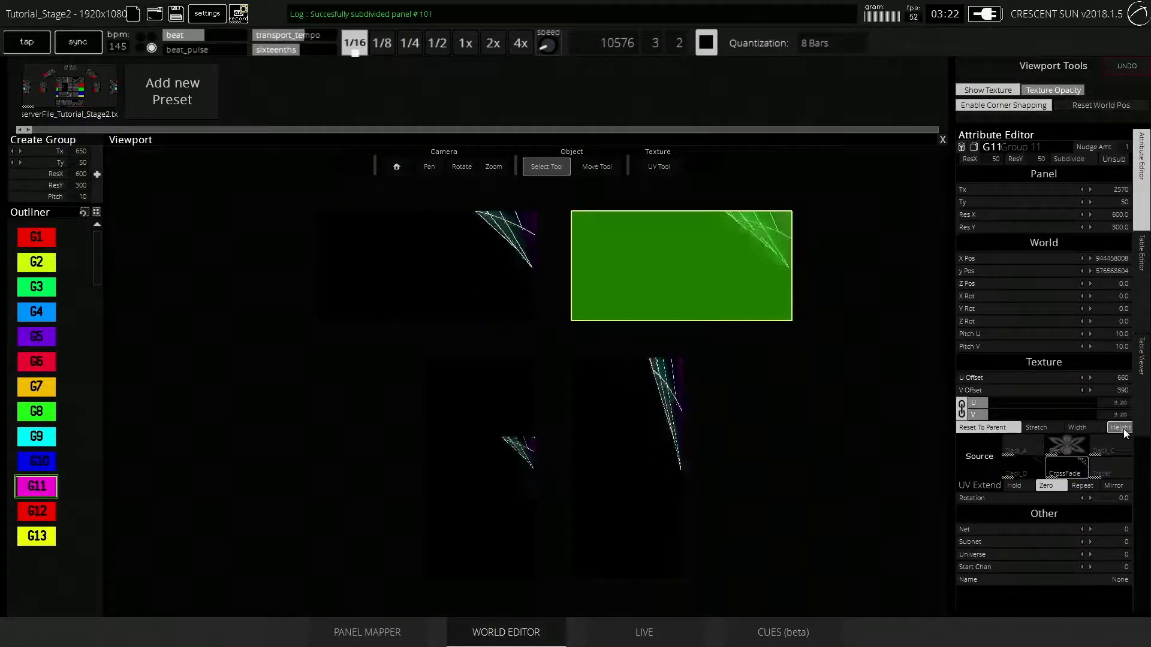
click(655, 398)
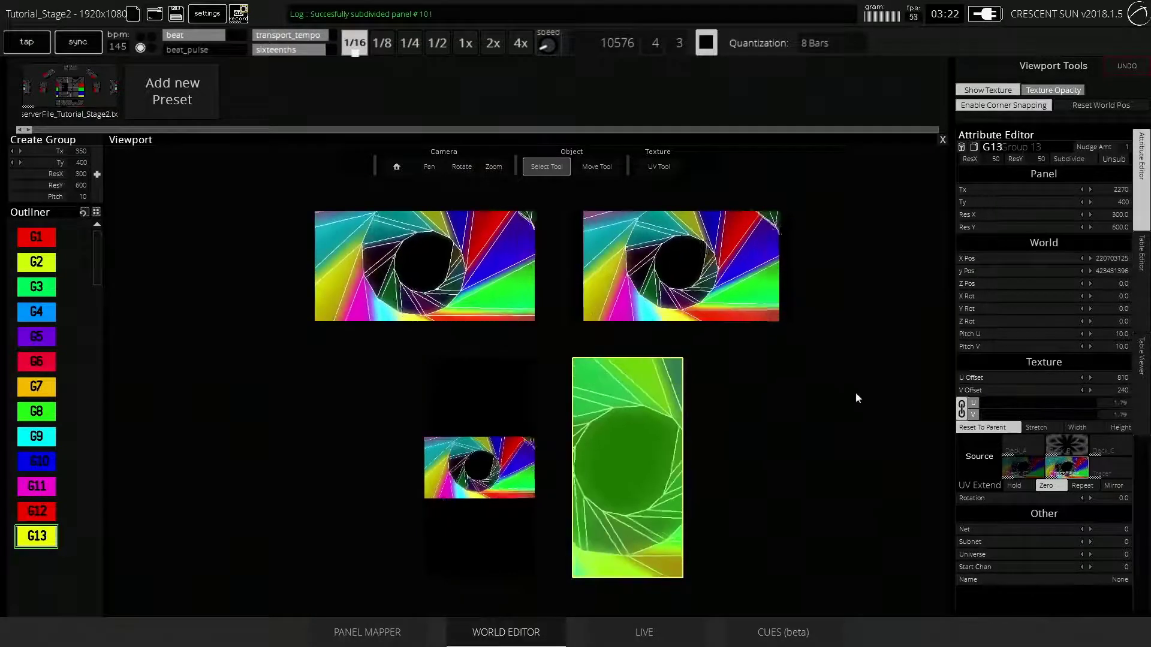
click(819, 396)
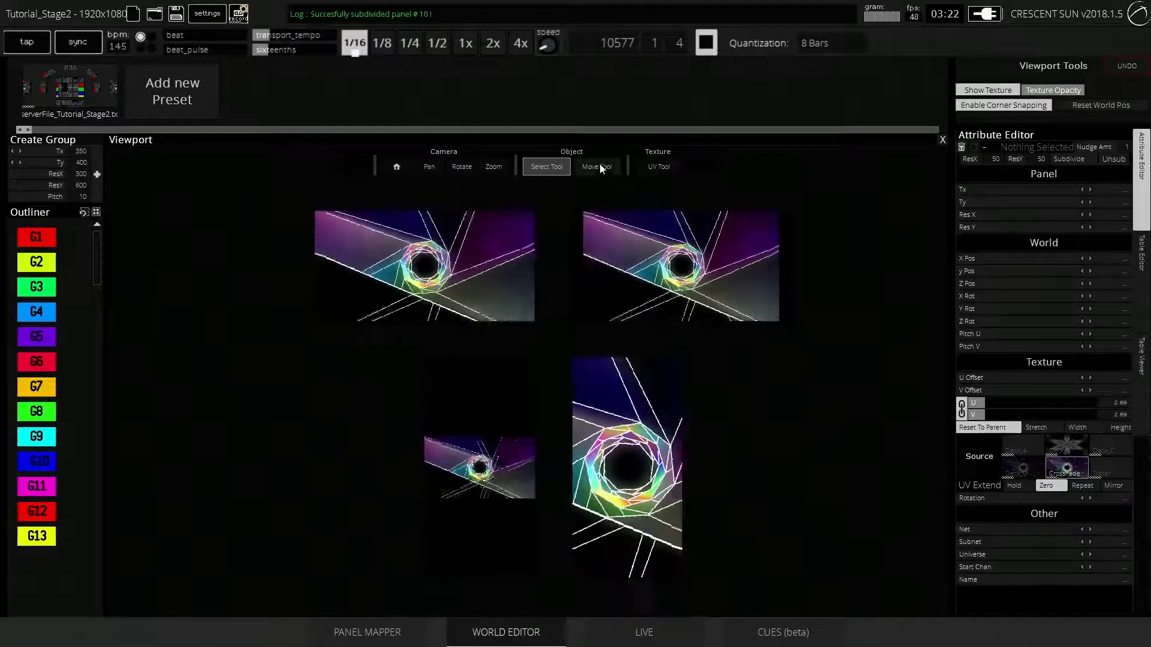
Examine with the UV Tool how far the textures of groups G13, G10, G11 and G12 extend relative to their panels.
key(ctrl+z)
click(659, 168)
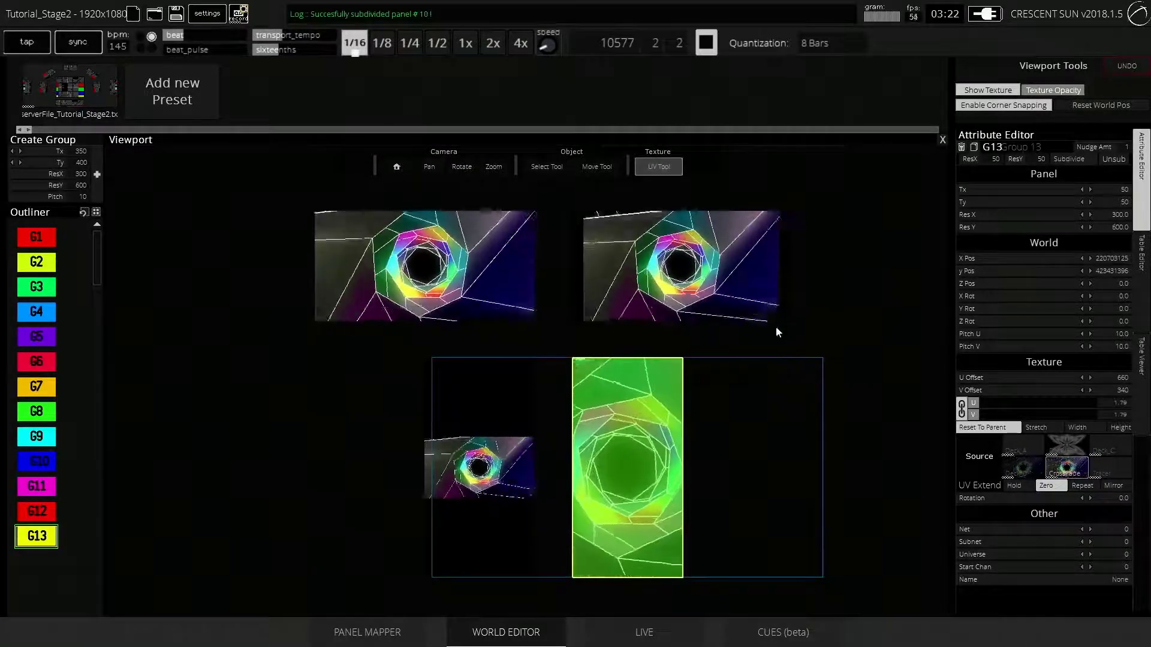
click(485, 231)
click(658, 167)
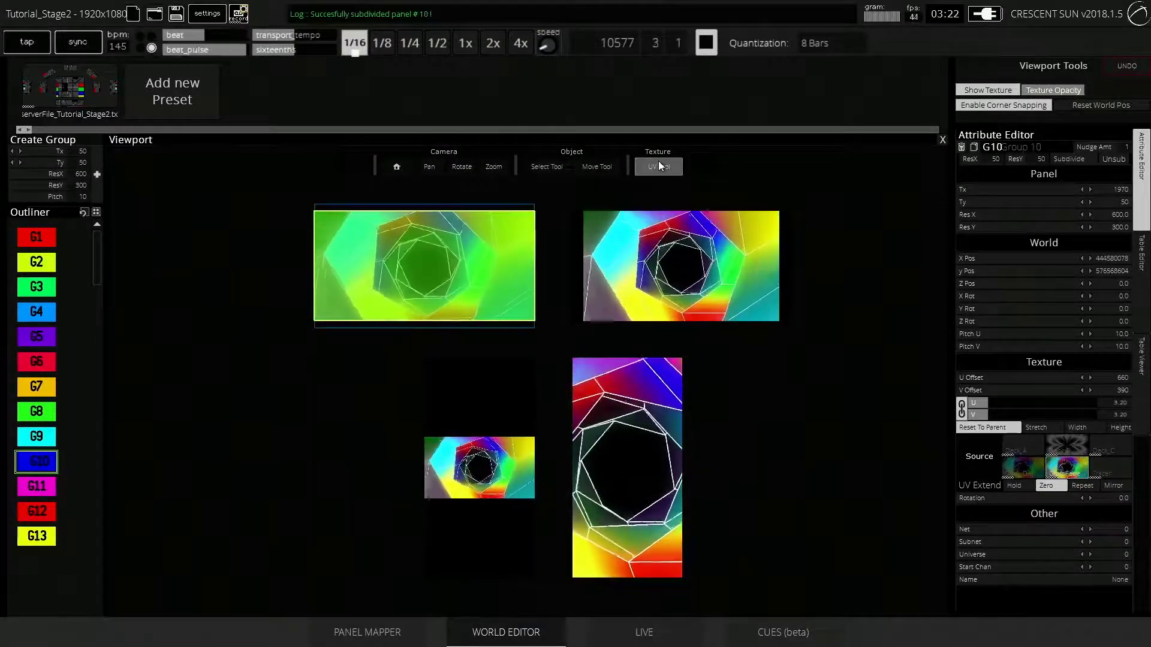
click(547, 167)
click(673, 244)
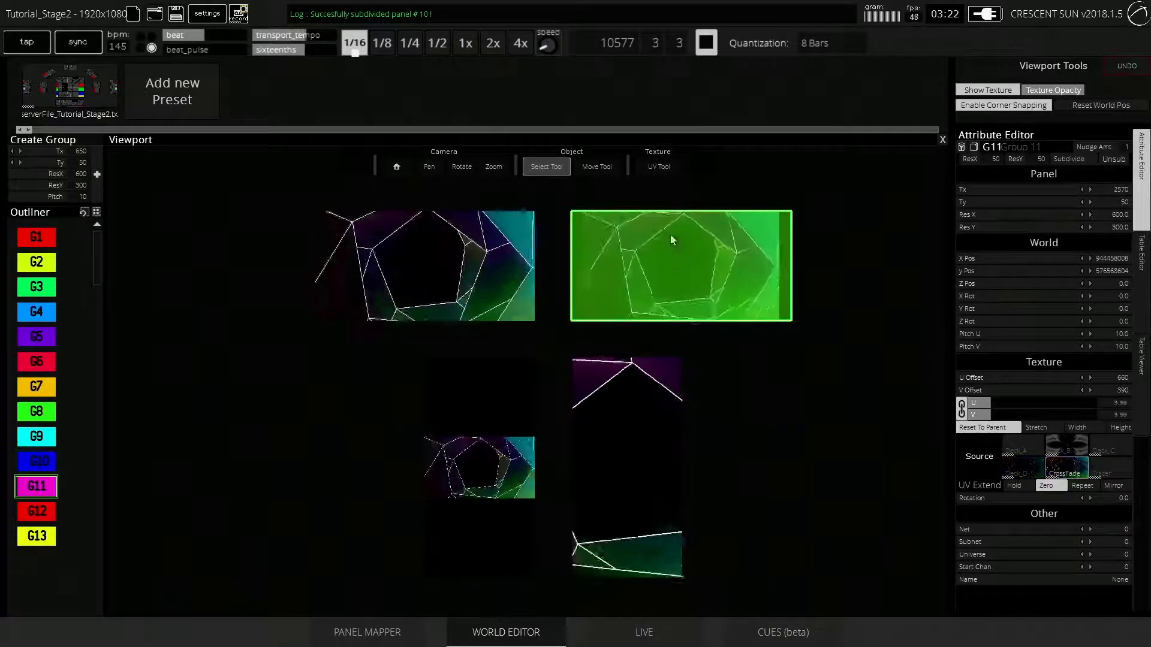
click(658, 167)
click(543, 167)
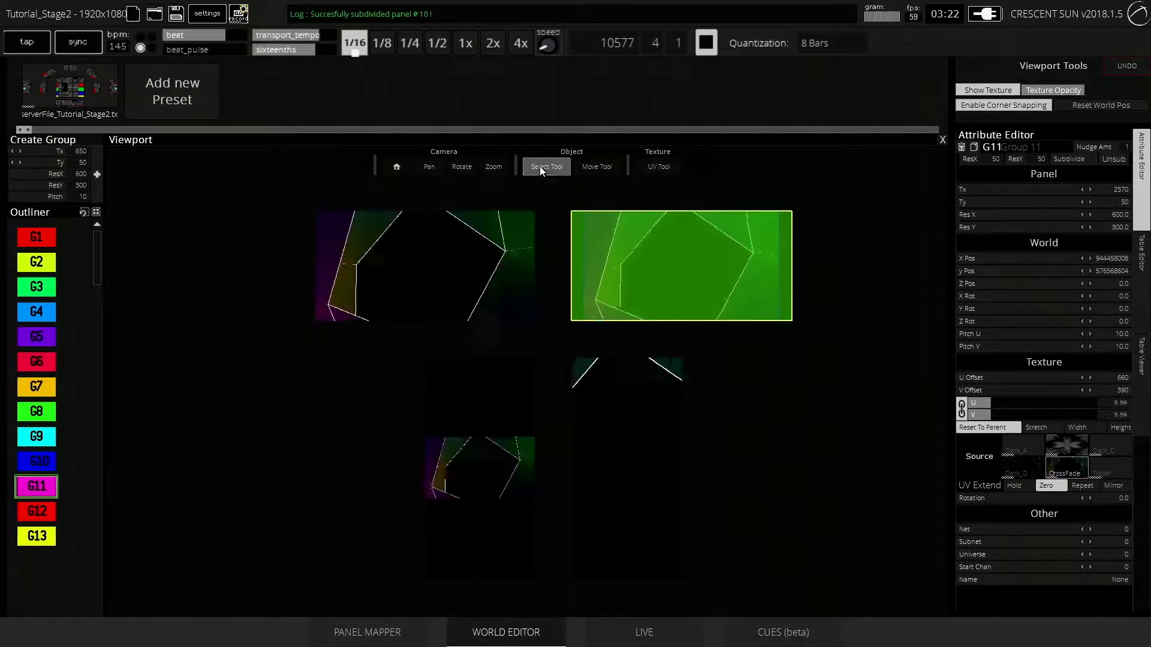
click(489, 423)
click(658, 166)
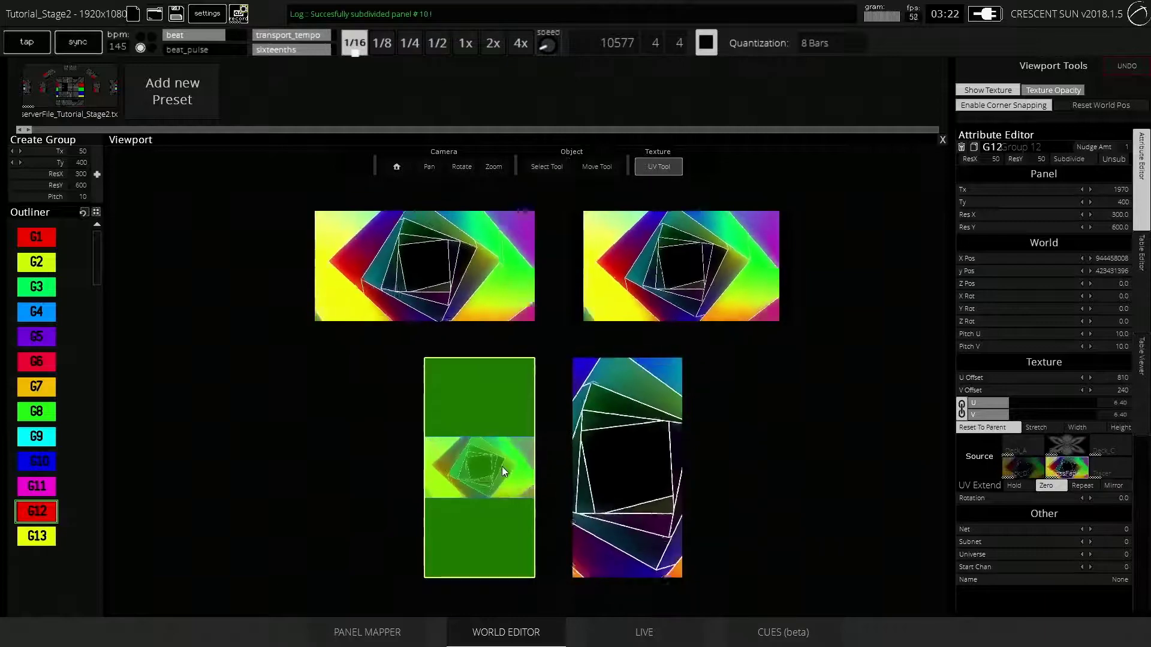
click(546, 167)
click(548, 202)
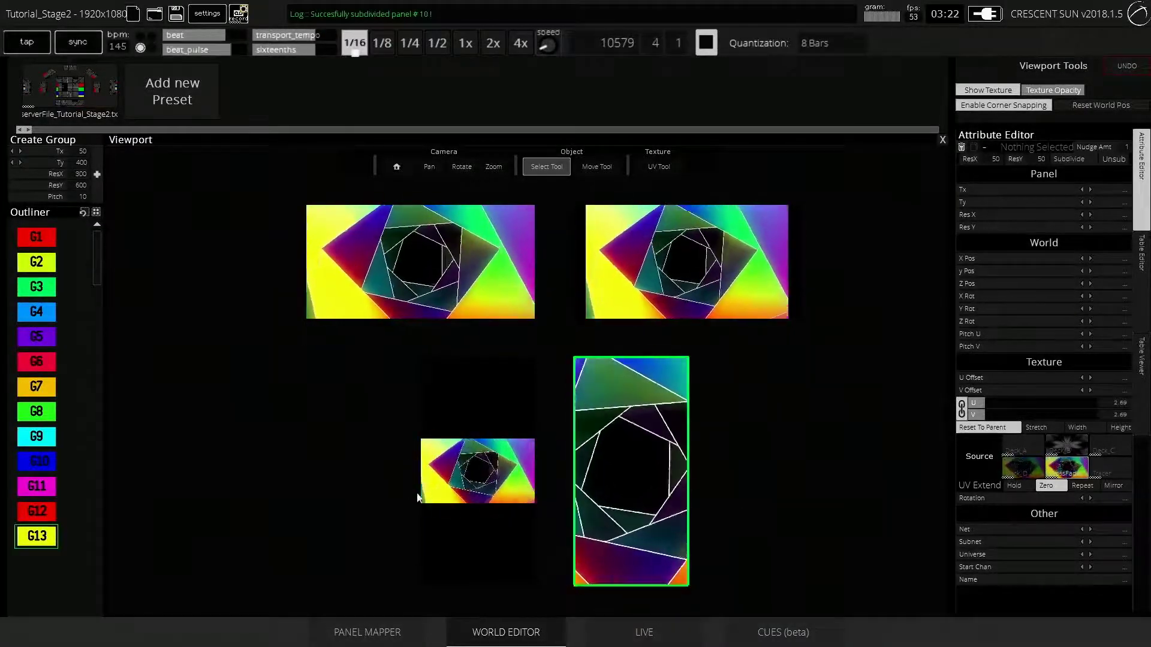
Set the UV Extend mode of group G12's texture to Hold.
click(429, 167)
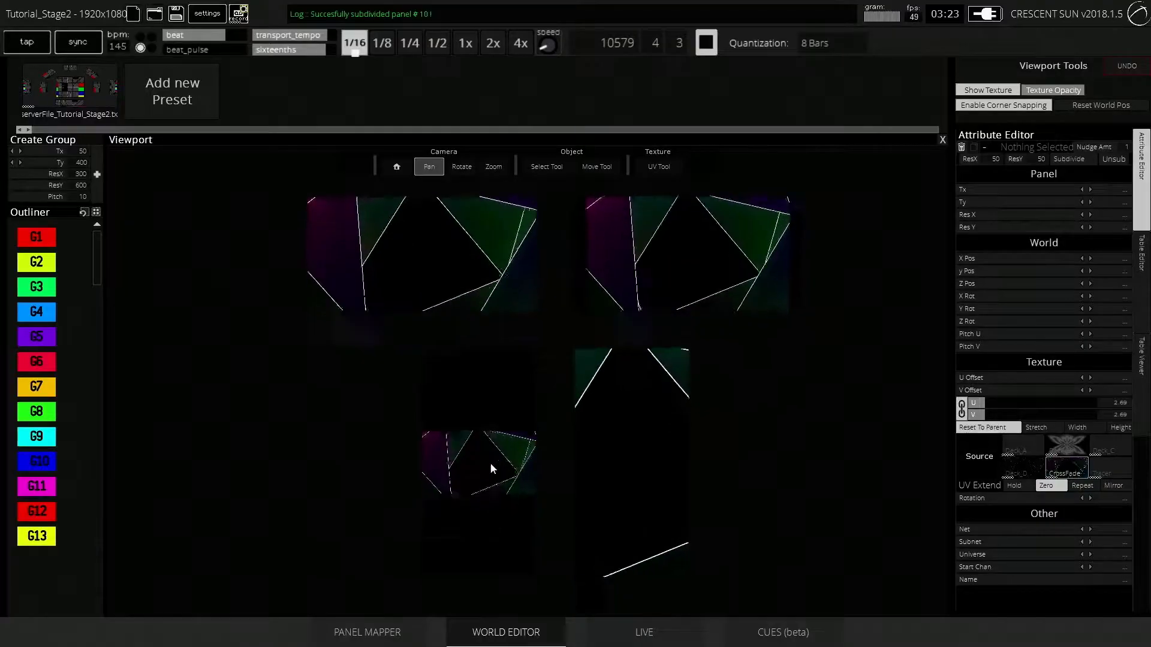
drag(491, 462, 536, 389)
scroll(530, 456, up, 5)
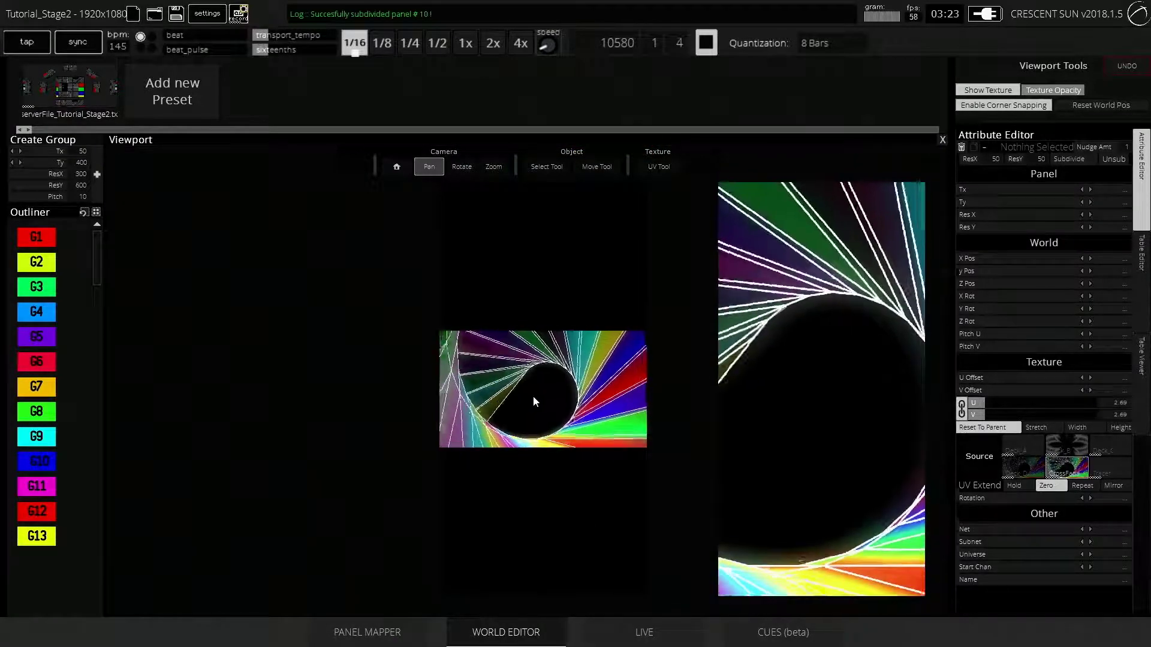
click(544, 168)
click(552, 250)
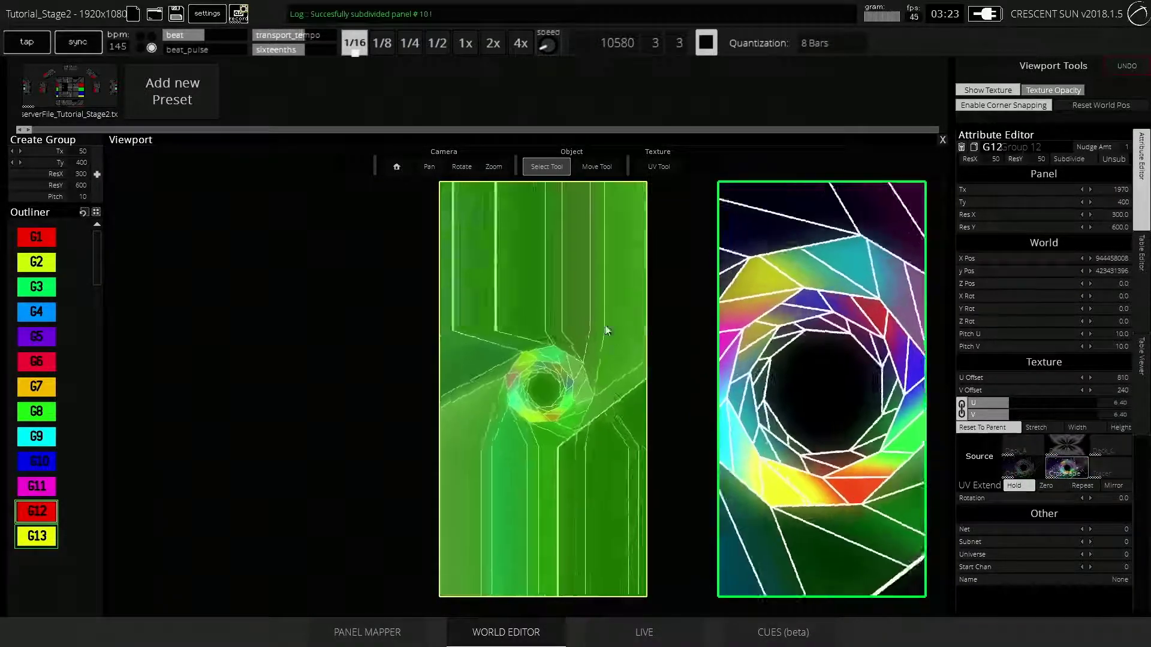
click(344, 275)
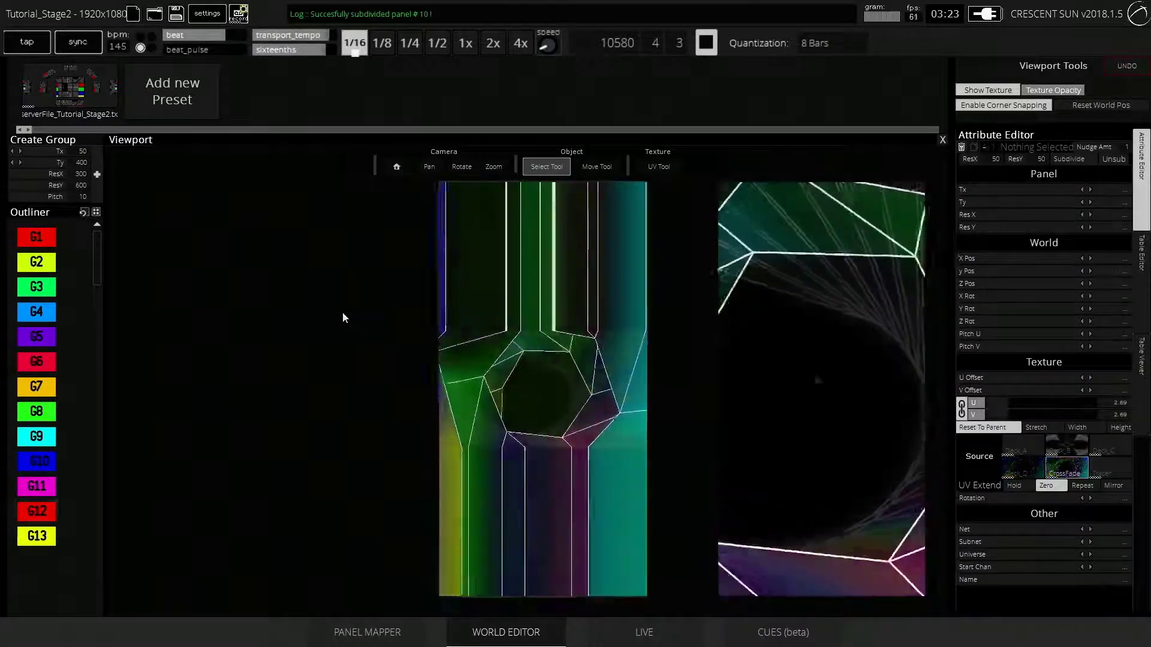
Switch group G12's UV Extend mode to Repeat and try the Mirror mode.
click(781, 443)
click(274, 364)
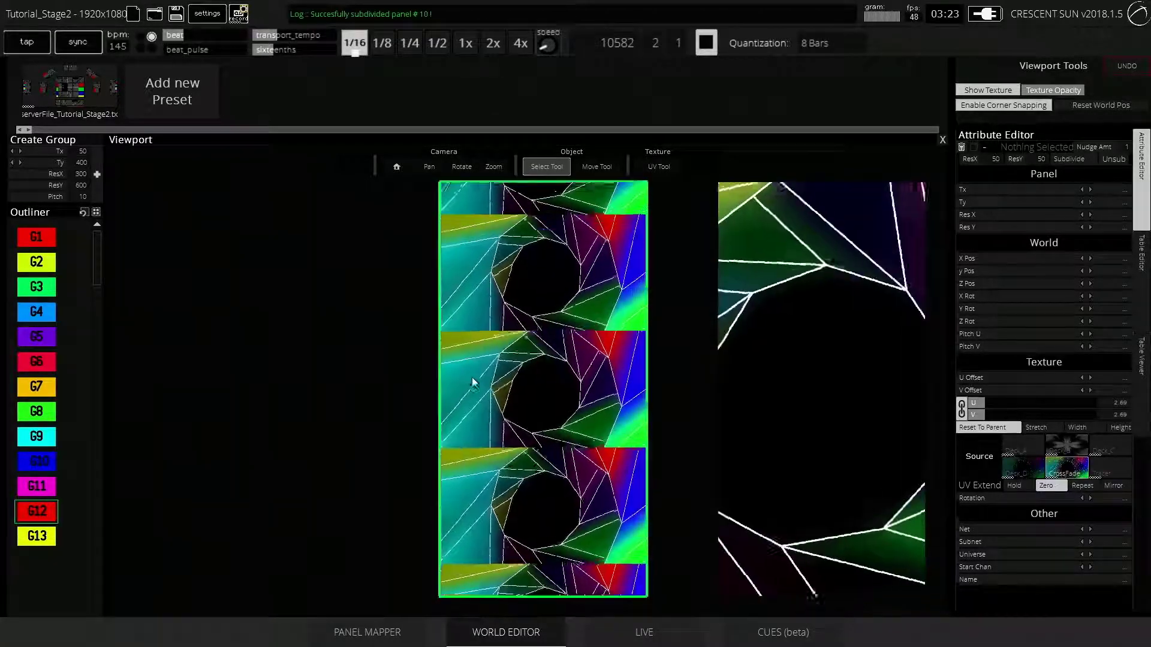
click(780, 390)
click(1083, 486)
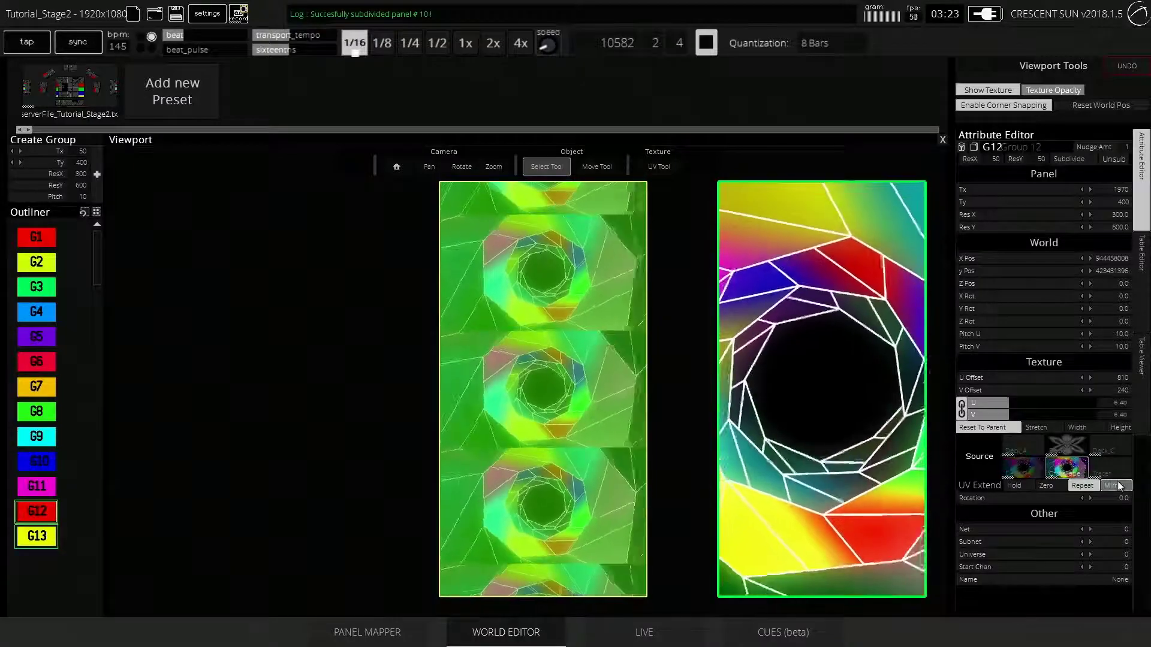
click(311, 357)
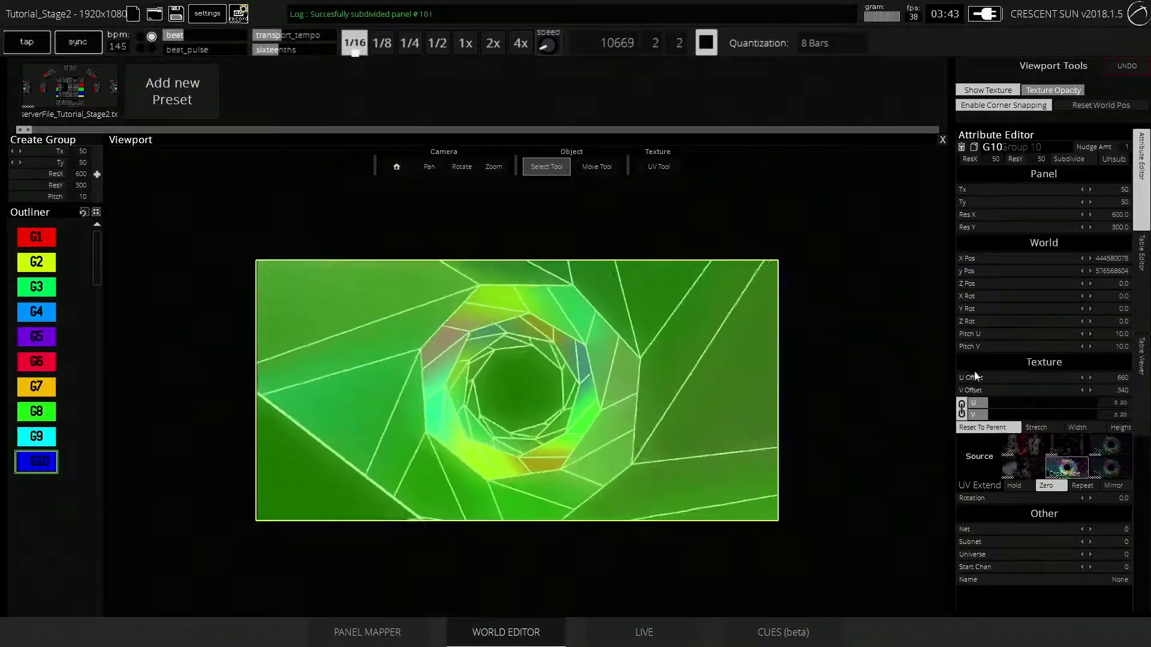
Cycle group G10's texture source through Deck A, Deck B, Deck C and Deck D.
click(889, 379)
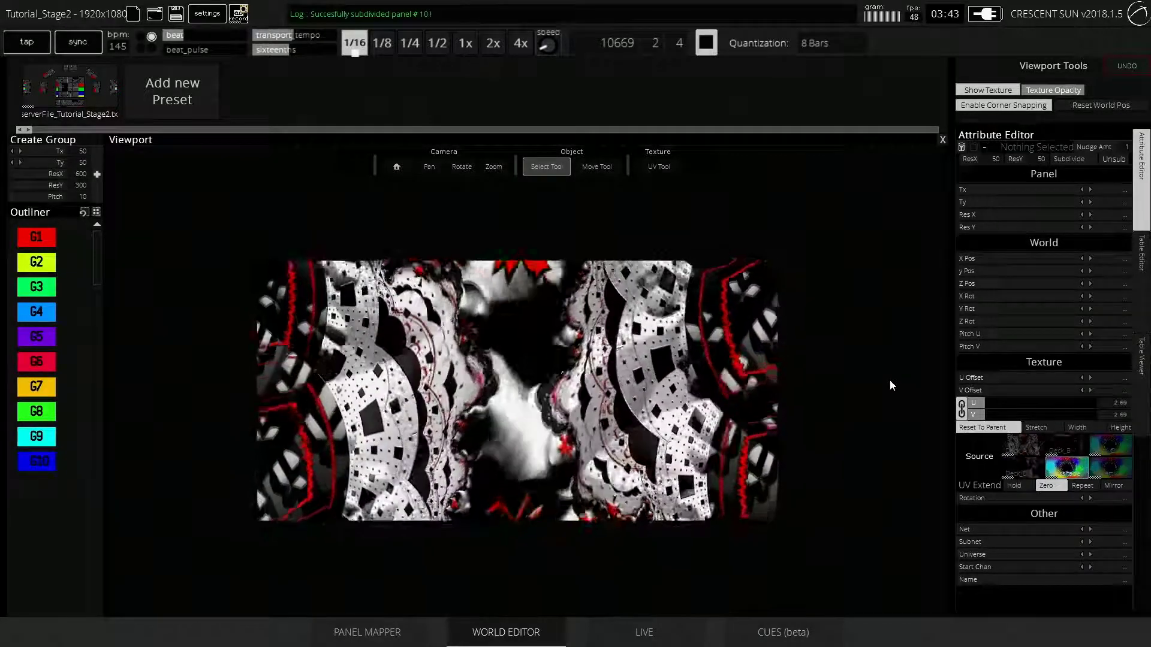
click(738, 389)
click(1065, 451)
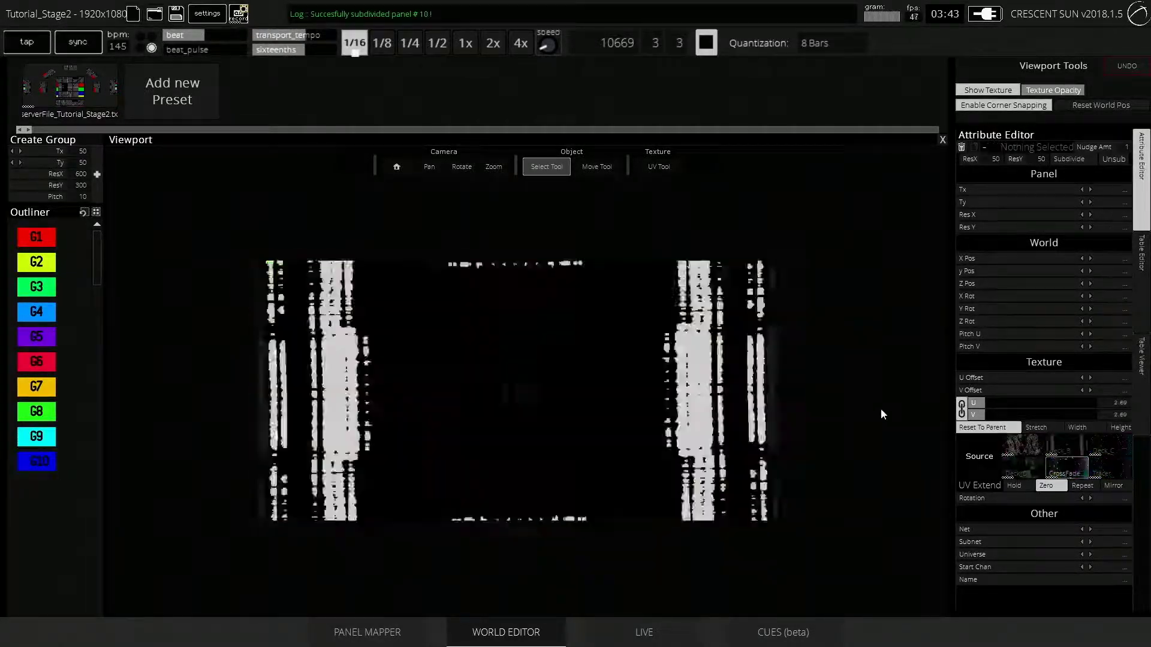
click(1098, 454)
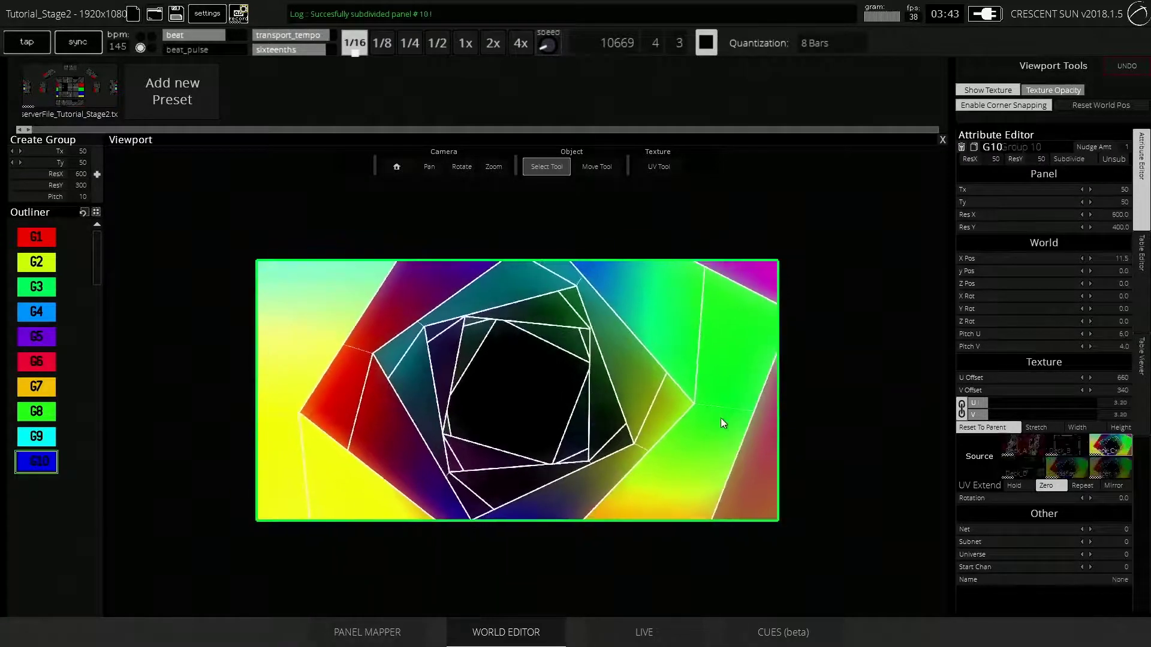
click(1031, 464)
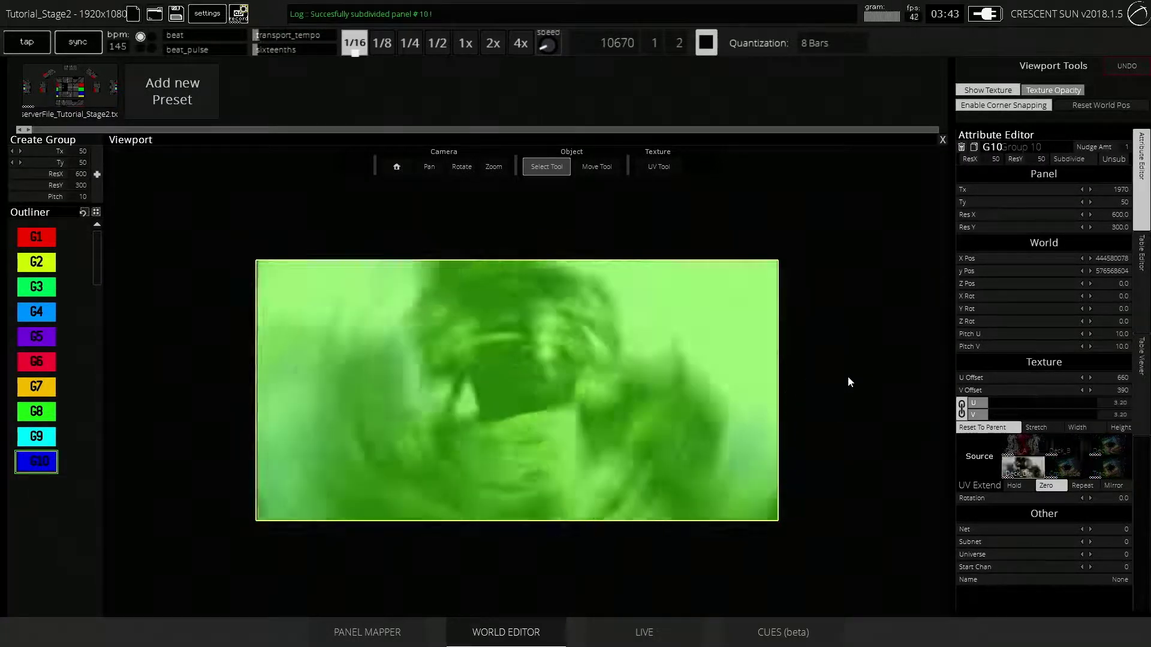
Check the deck and crossfade outputs on the Live page, and switch group G10's texture source to CrossFade.
click(651, 638)
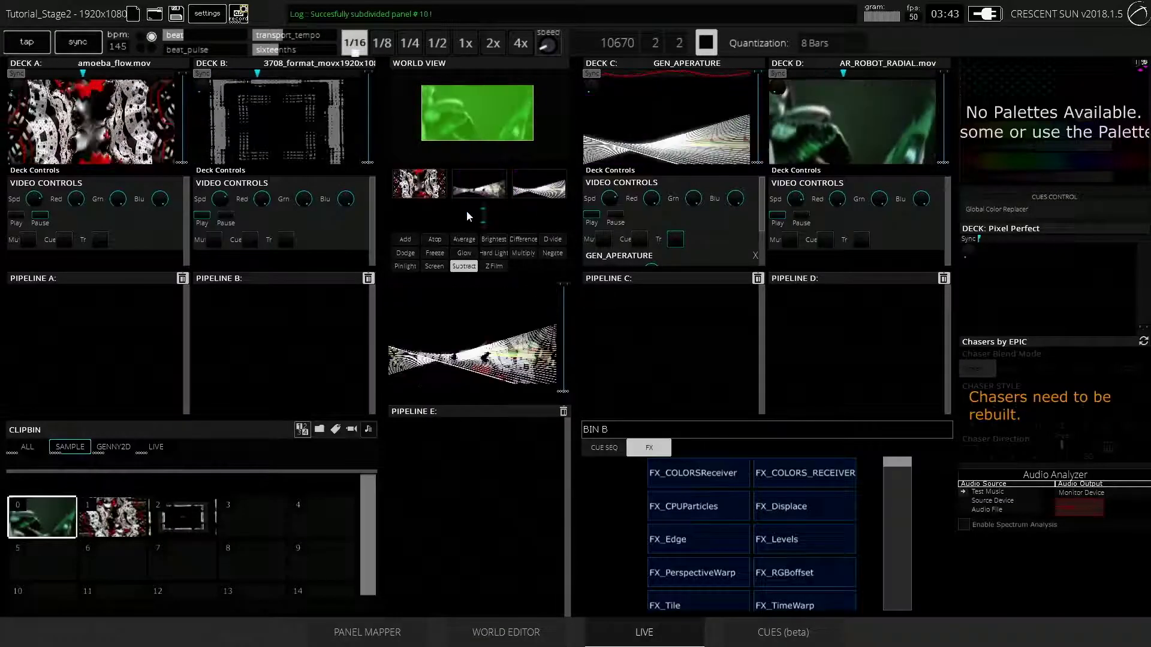
click(539, 630)
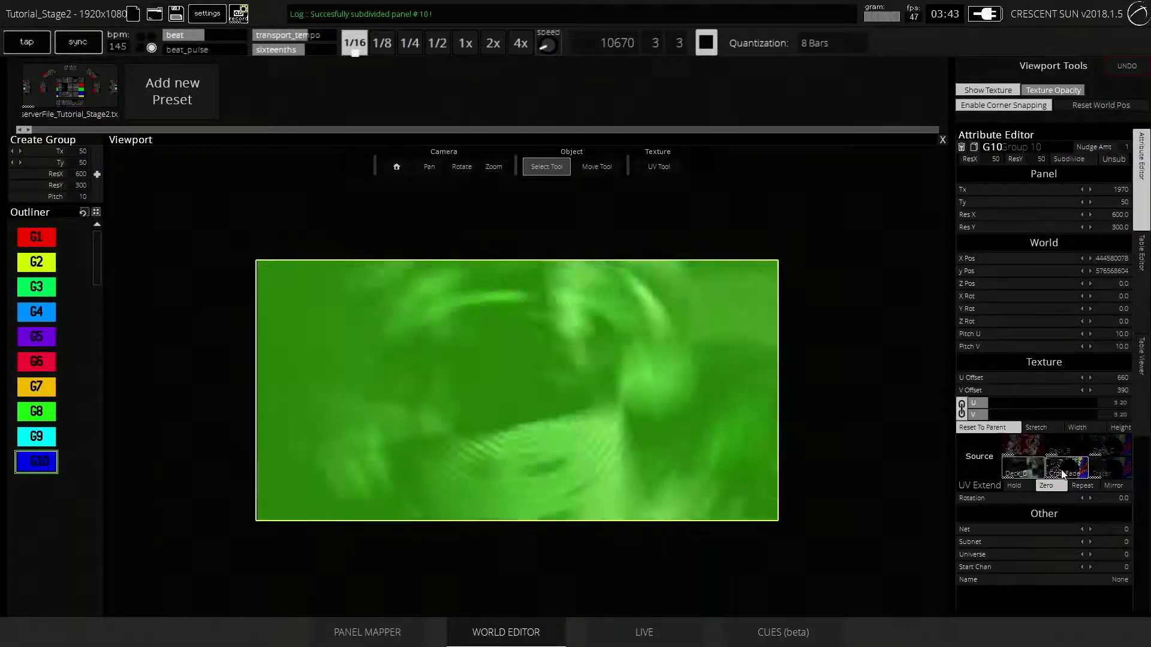
click(843, 366)
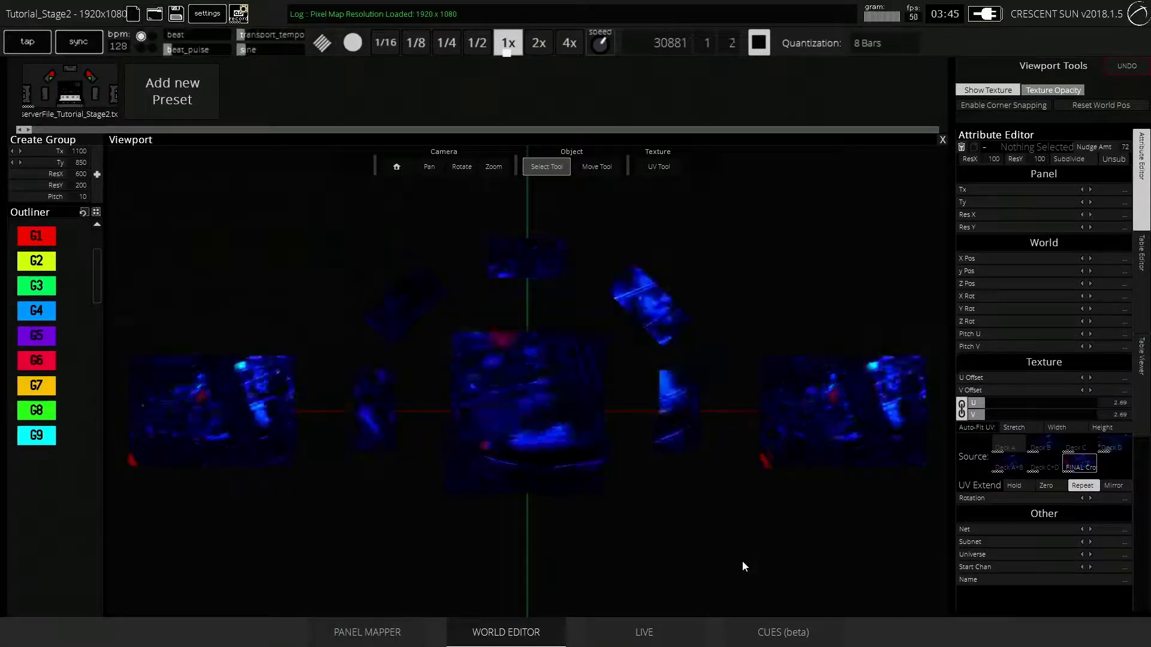
click(237, 445)
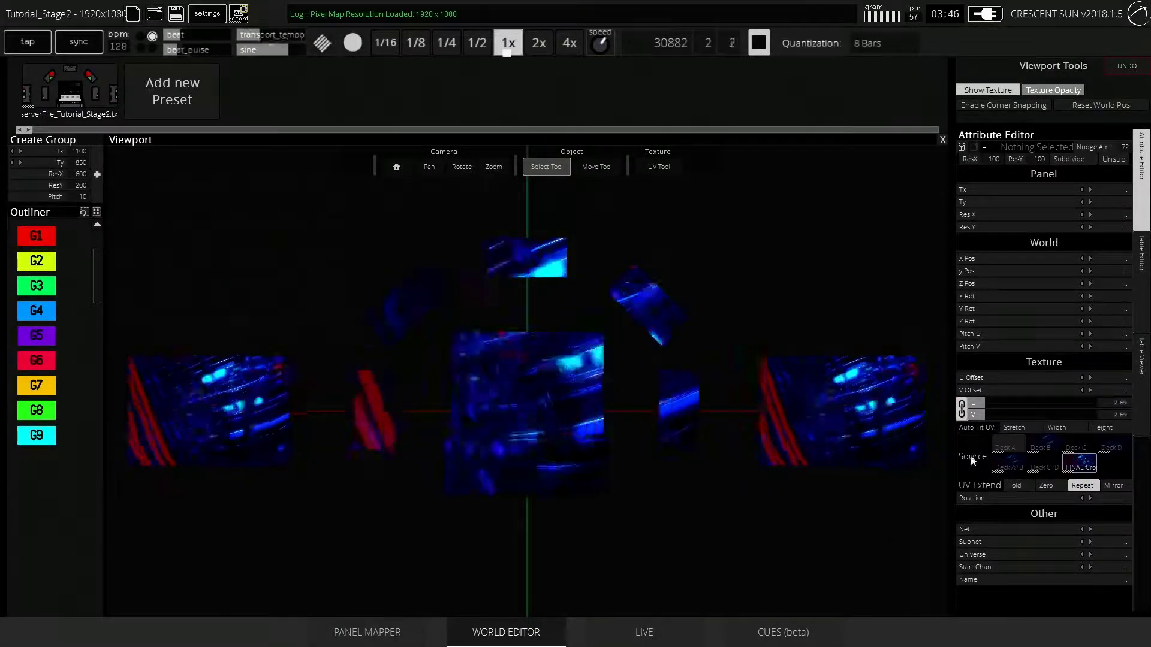
click(902, 430)
click(632, 570)
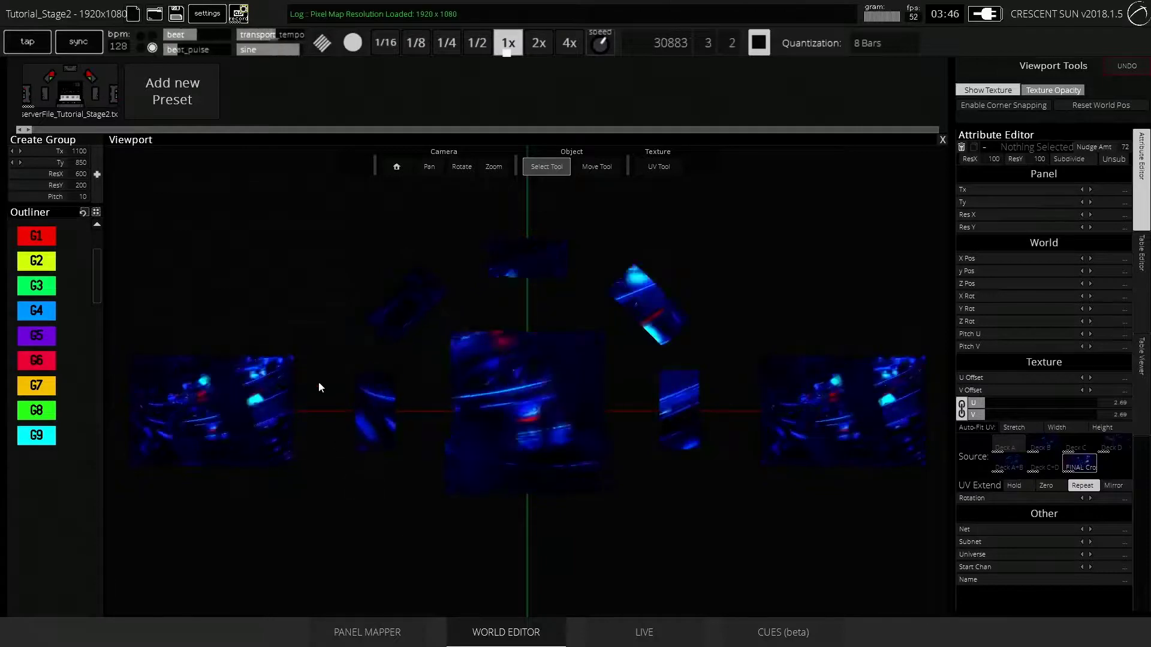
Save the stage layout as a new preset showfile named serverFile_Tutorial_Stage2_VideoWall.txt.
click(170, 117)
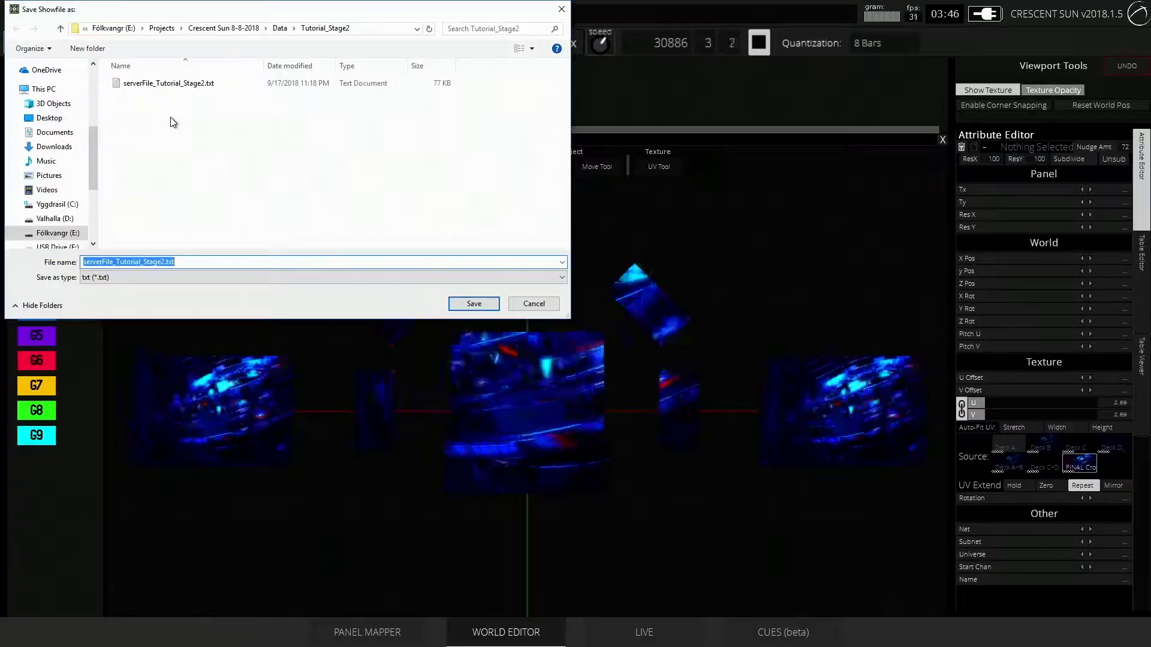
key(End)
key(Left)
key(Left)
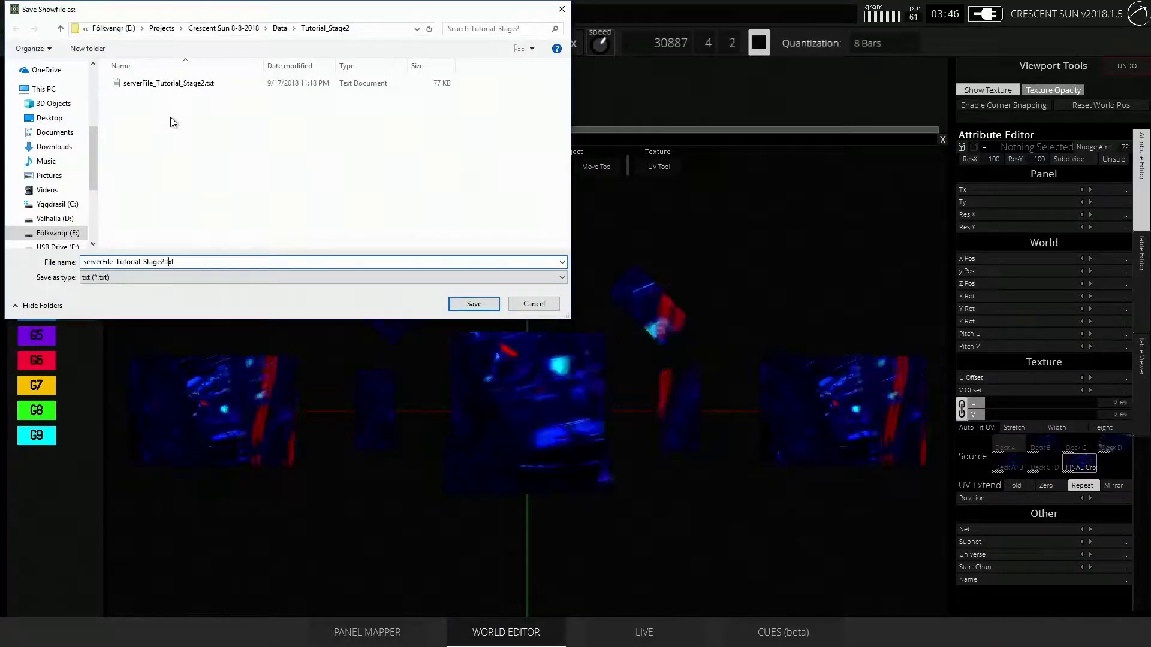
key(Left)
key(Left)
text(_)
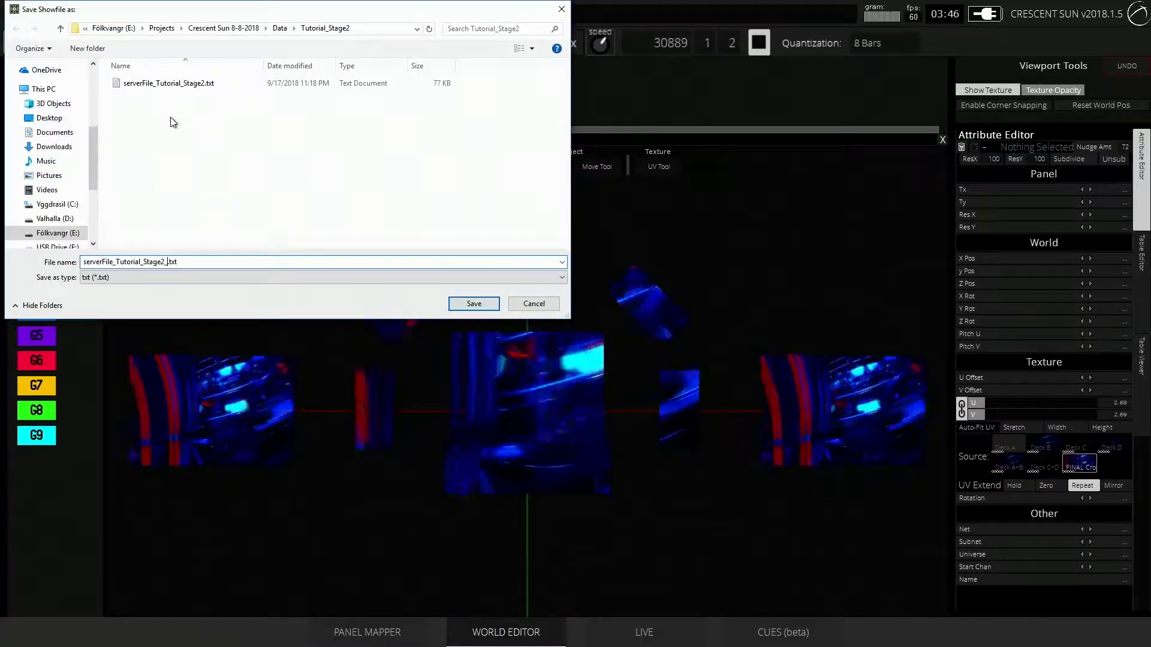
text(VideoWall)
key(Return)
Set the texture source of the two outer wall groups, G1 and G2, to Deck D and deselect them.
click(217, 410)
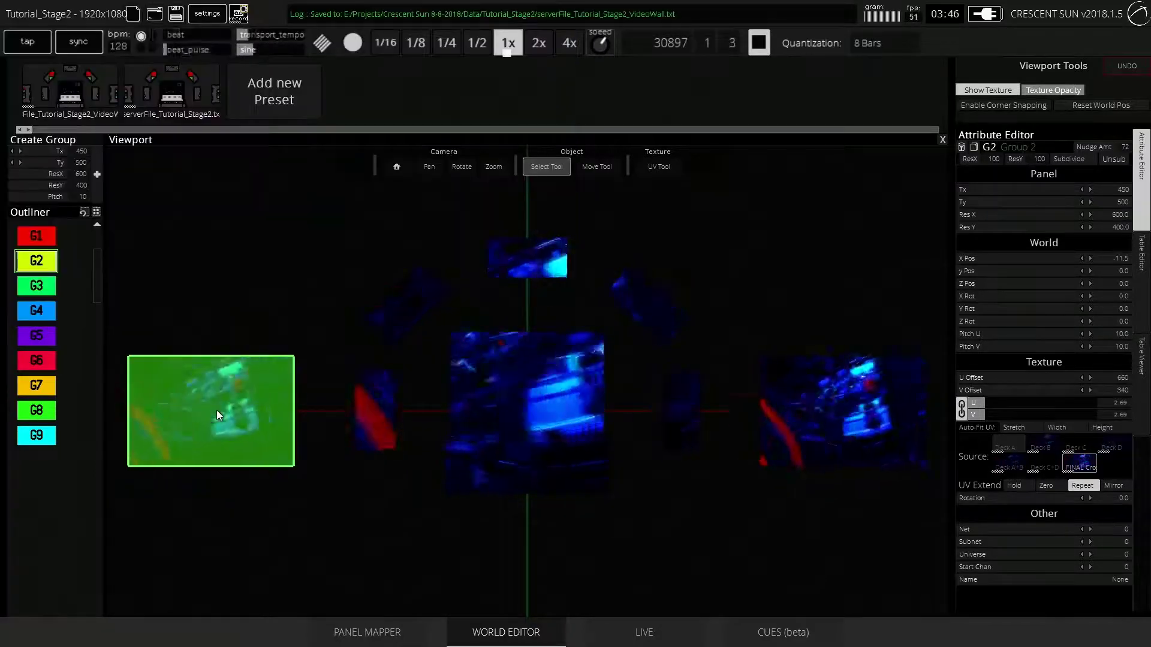
shift+click(820, 412)
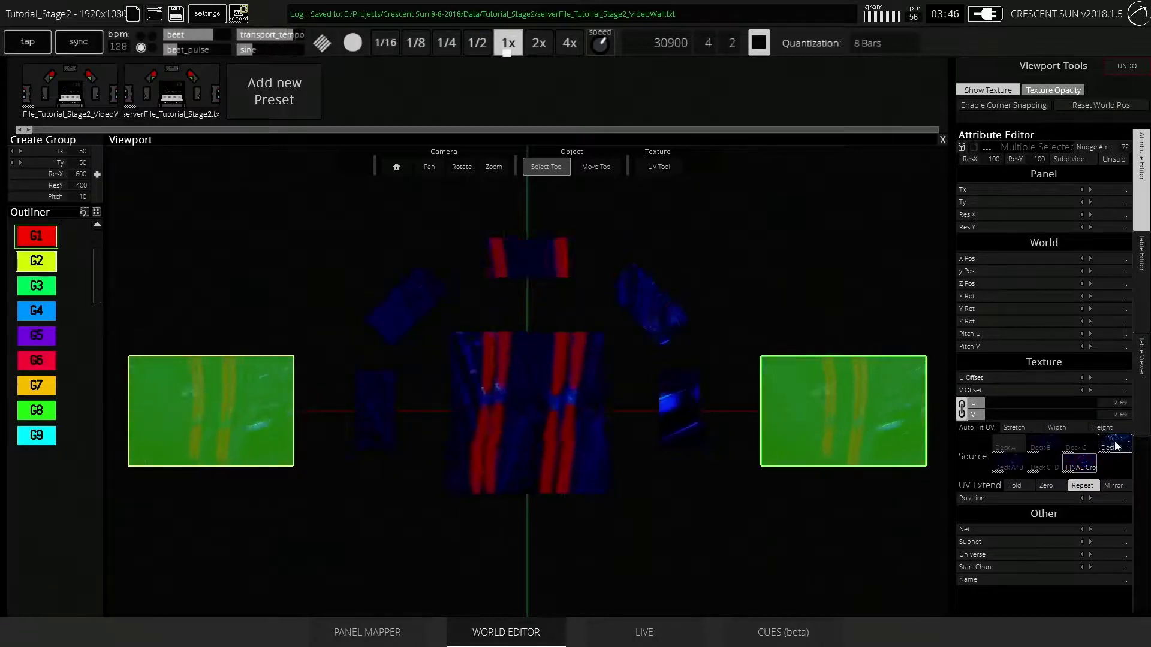
click(743, 529)
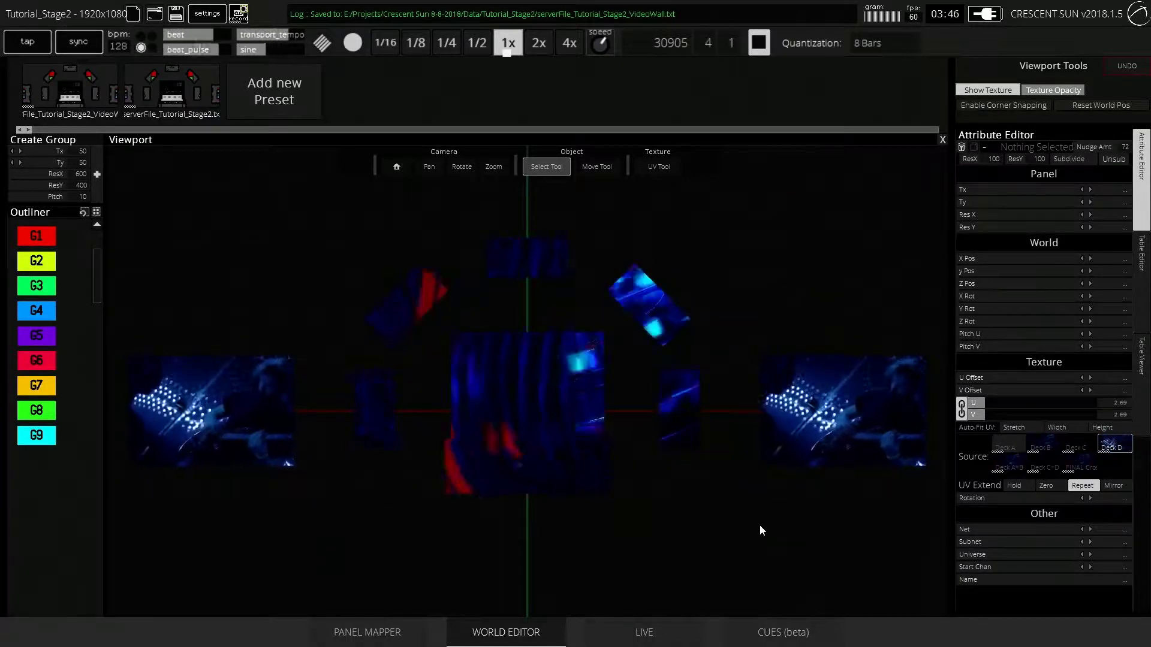
click(263, 384)
click(277, 268)
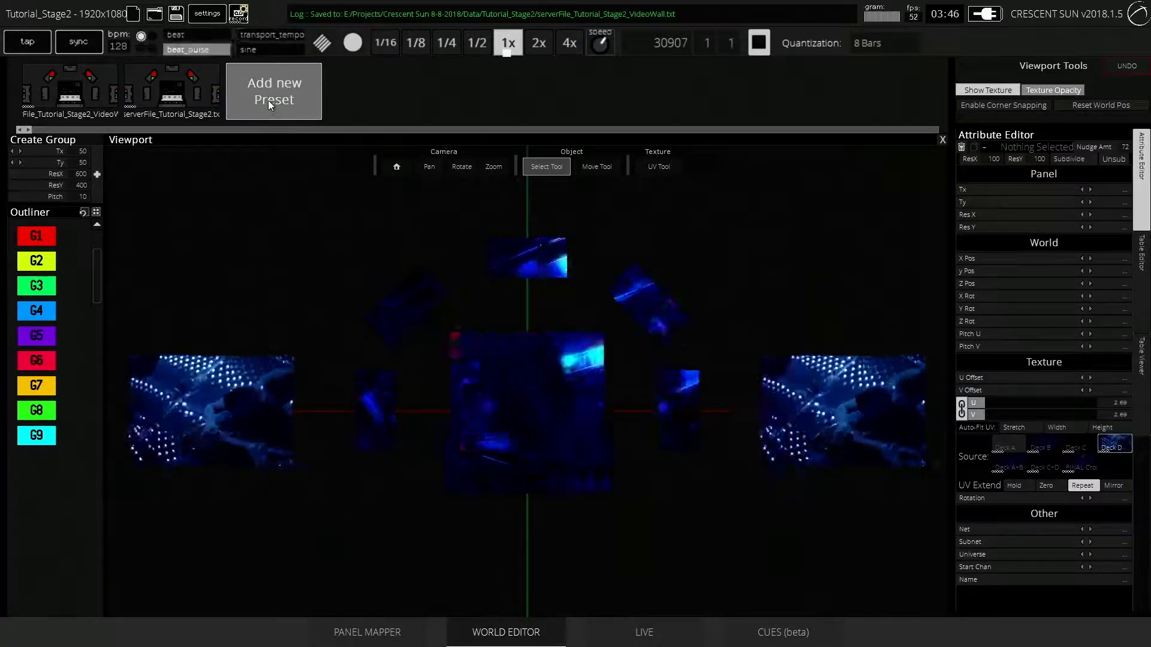
Save the changed mapping as a new preset showfile named serverFile_Tutorial_Stage2_IMAGWall.txt.
click(269, 103)
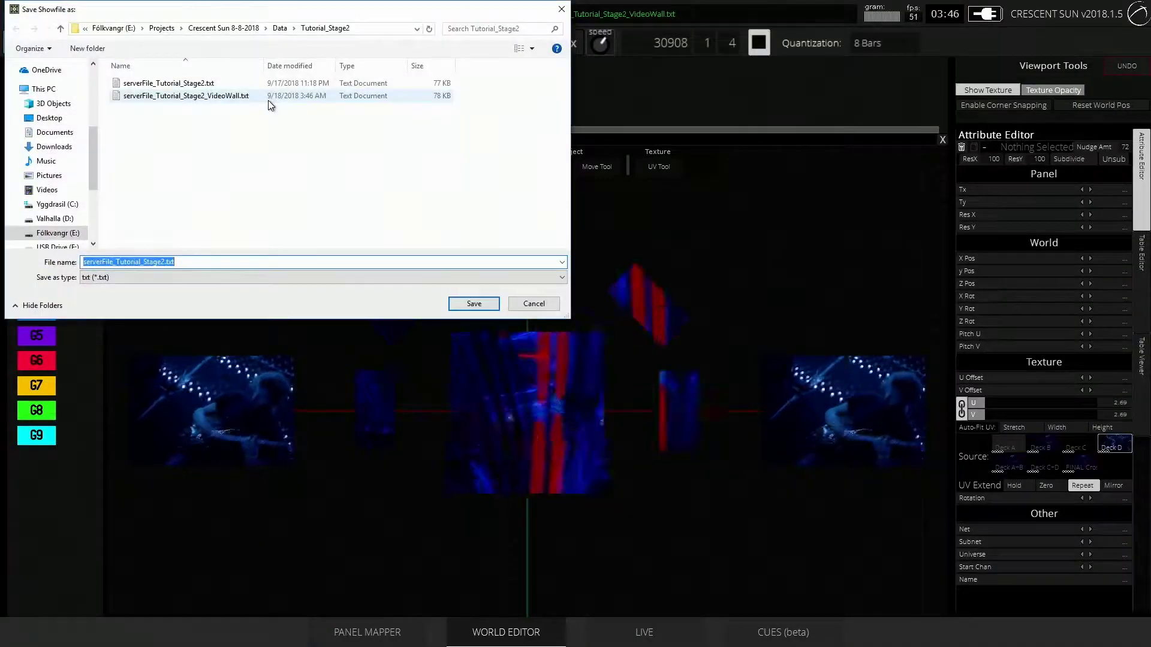
click(186, 95)
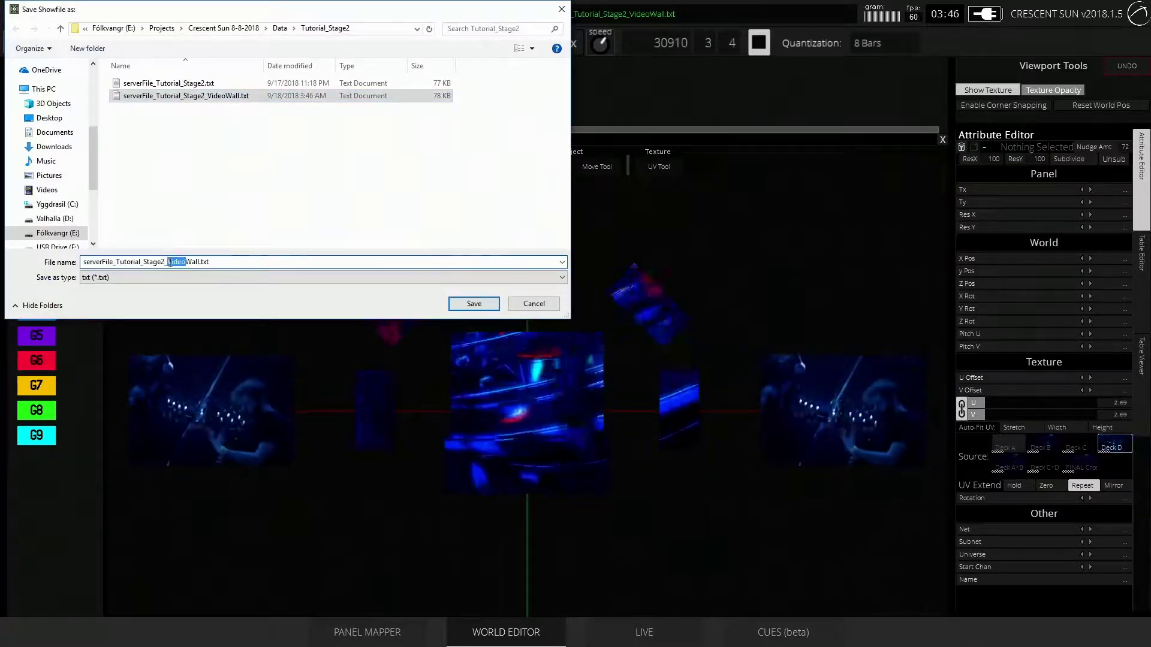
click(457, 304)
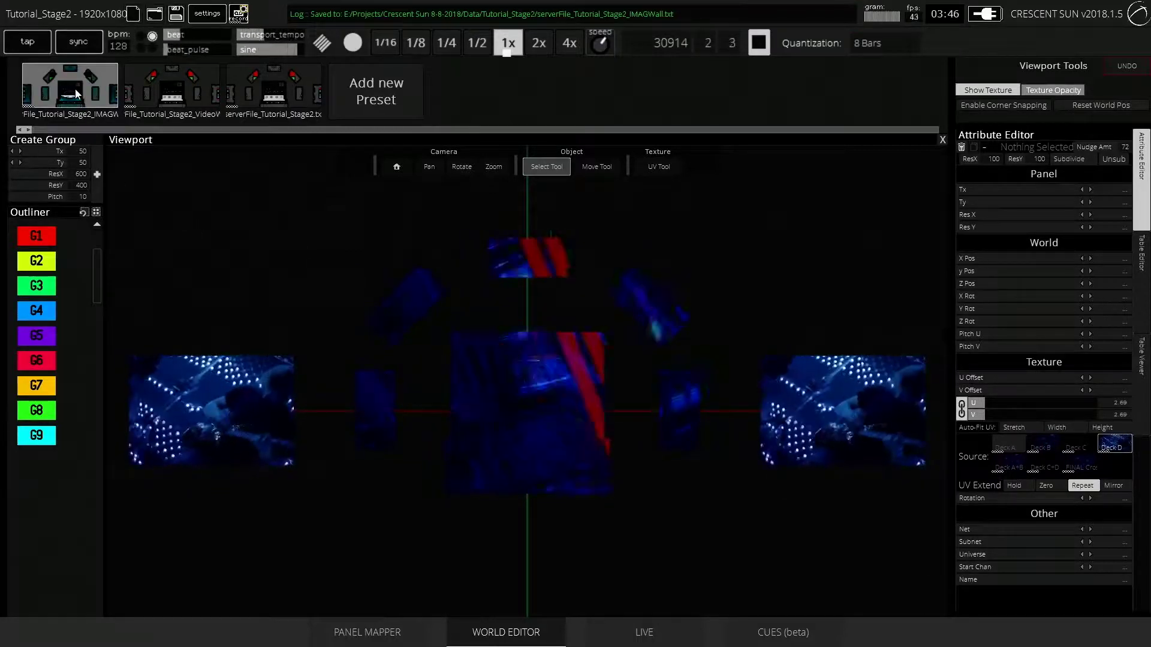
Use key learning on the IMAGWall and VideoWall presets to map each one to a keyboard key.
click(138, 88)
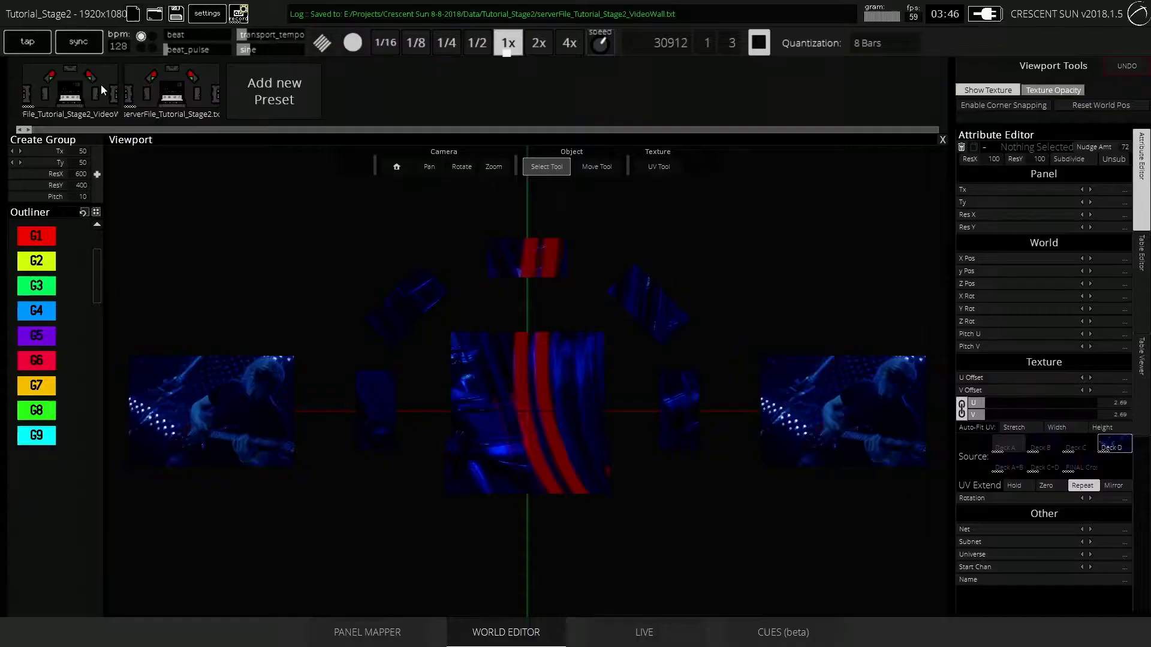
right_click(100, 85)
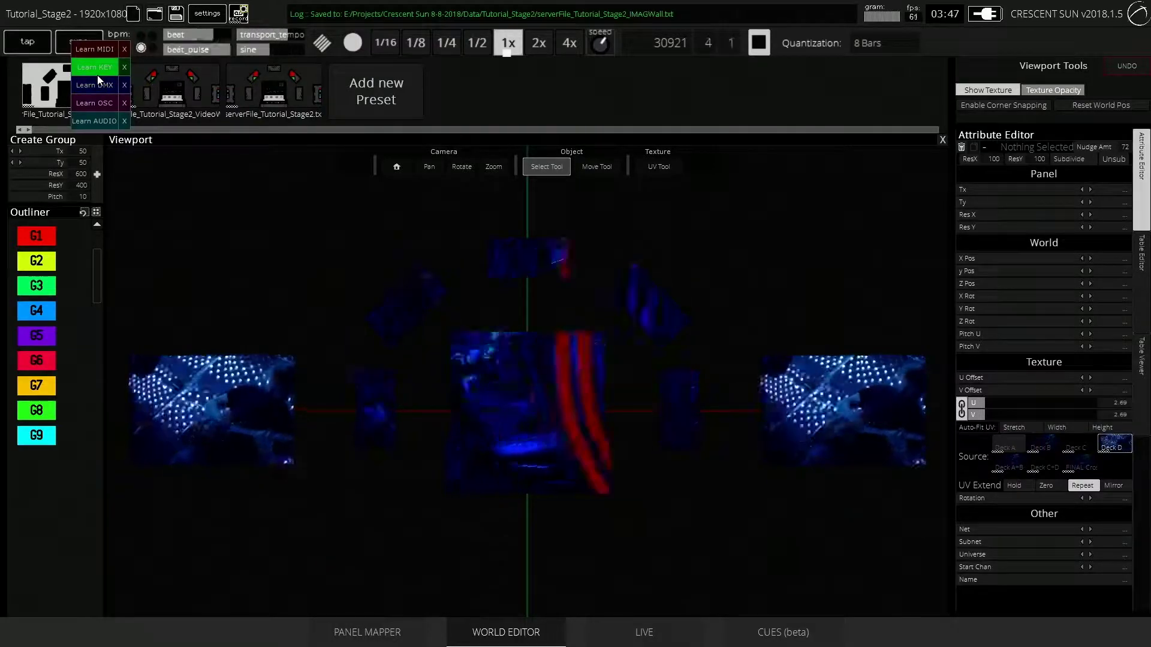
click(97, 76)
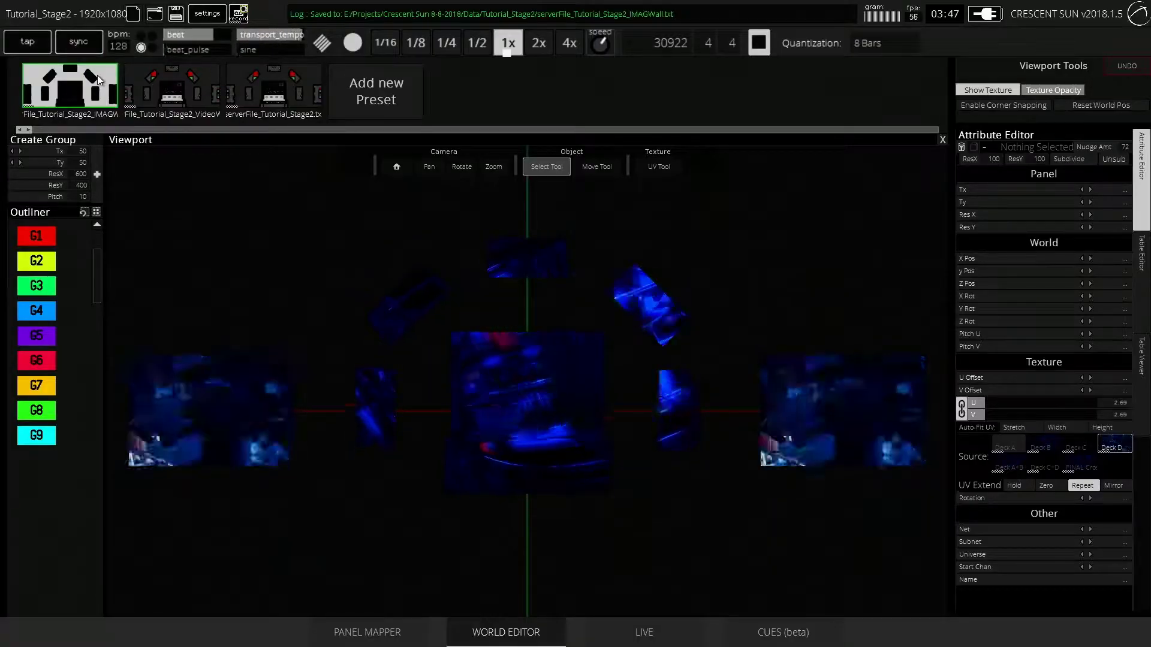
right_click(97, 74)
click(138, 77)
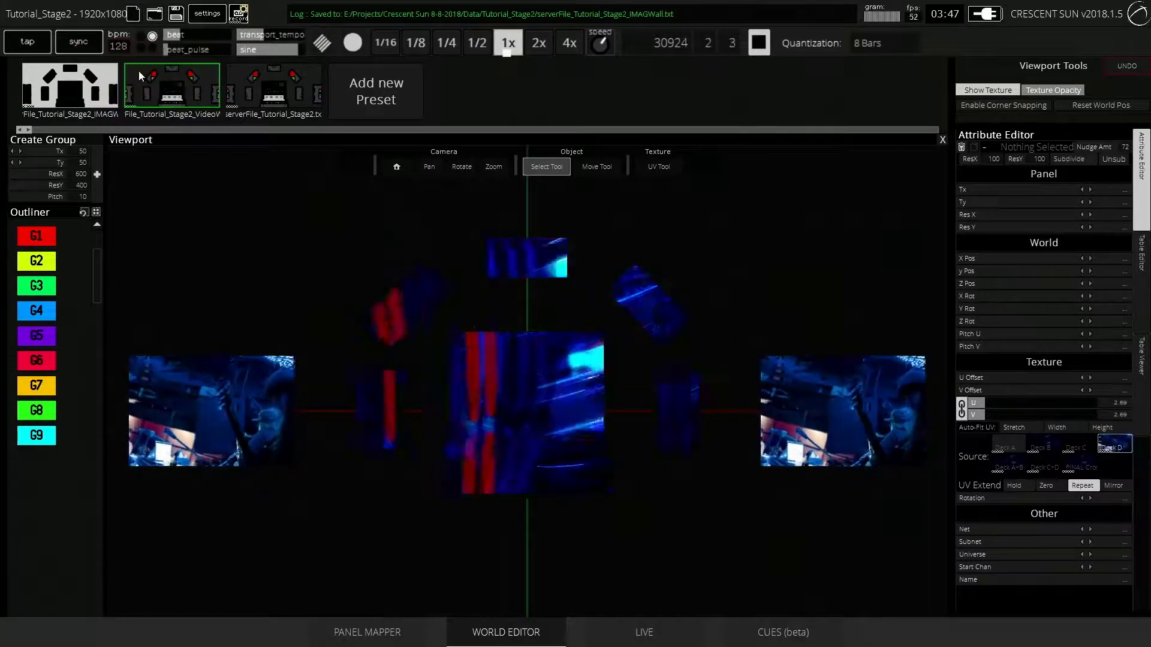